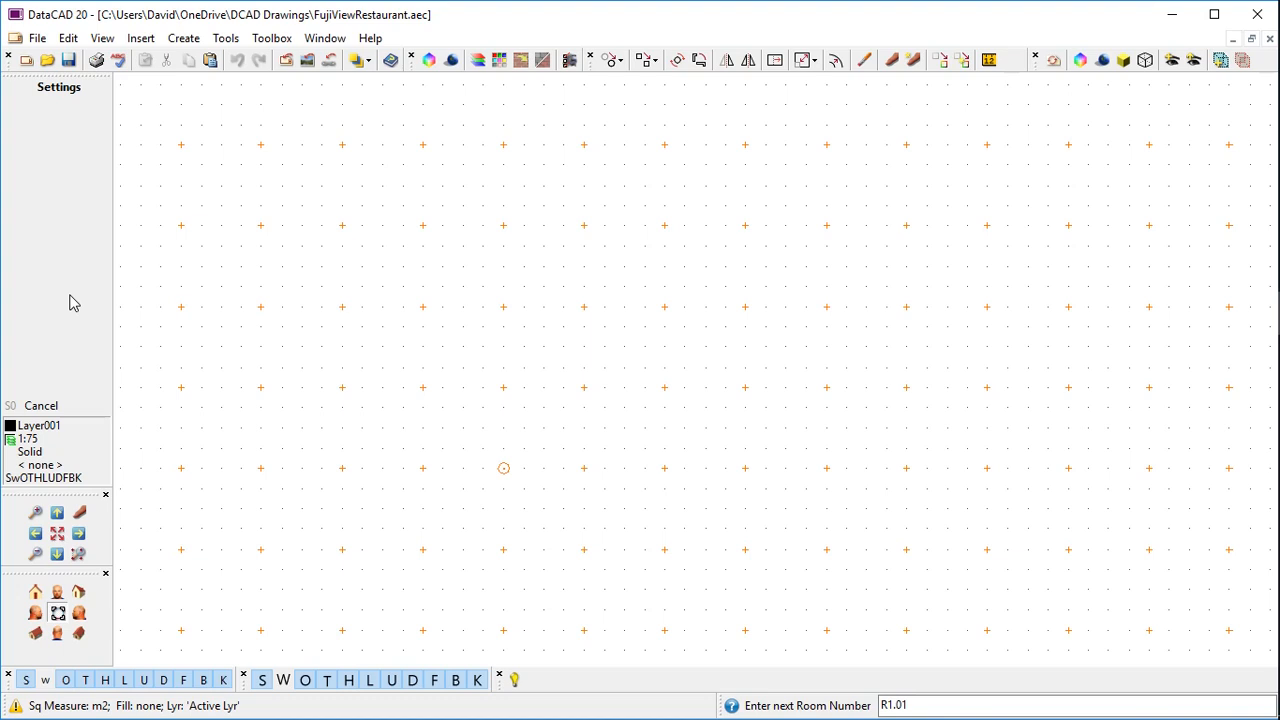
Accept room number R1.01 and give new spaces a solid light cyan (128,255,255) Color_23 fill
{"action": "key", "text": "Return"}
{"action": "left_click", "coordinate": [66, 233]}
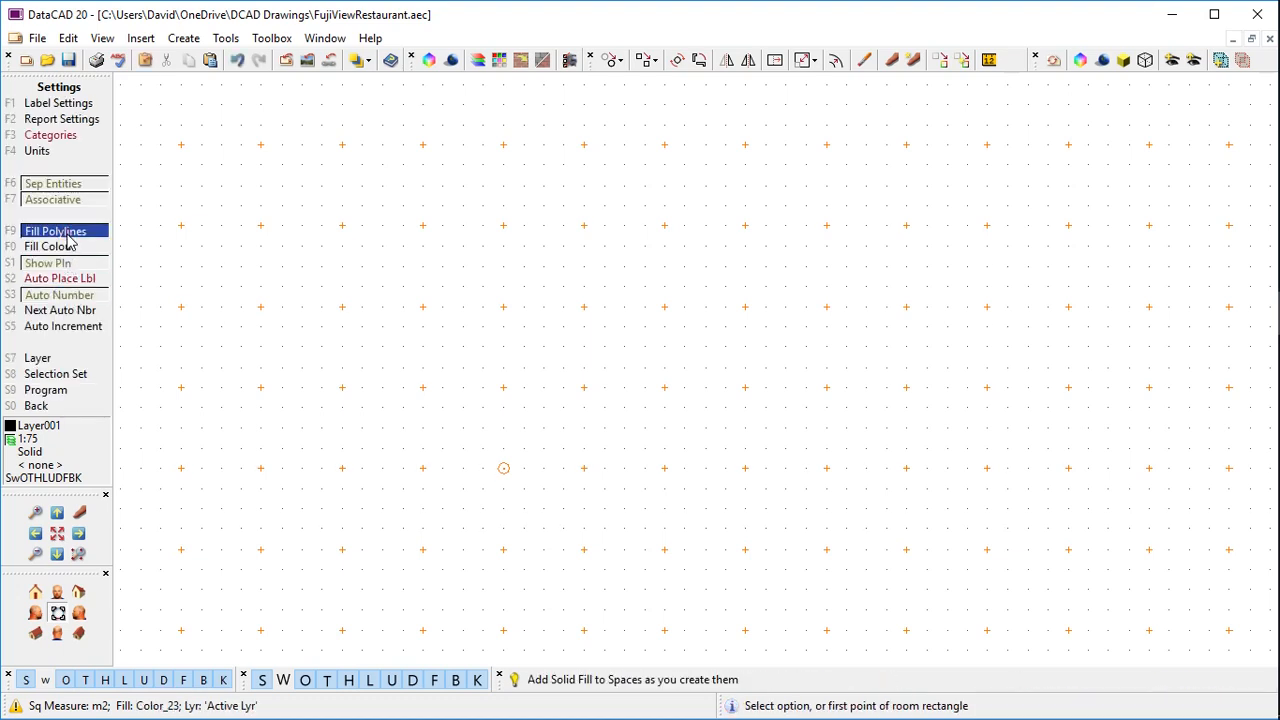
{"action": "left_click", "coordinate": [66, 247]}
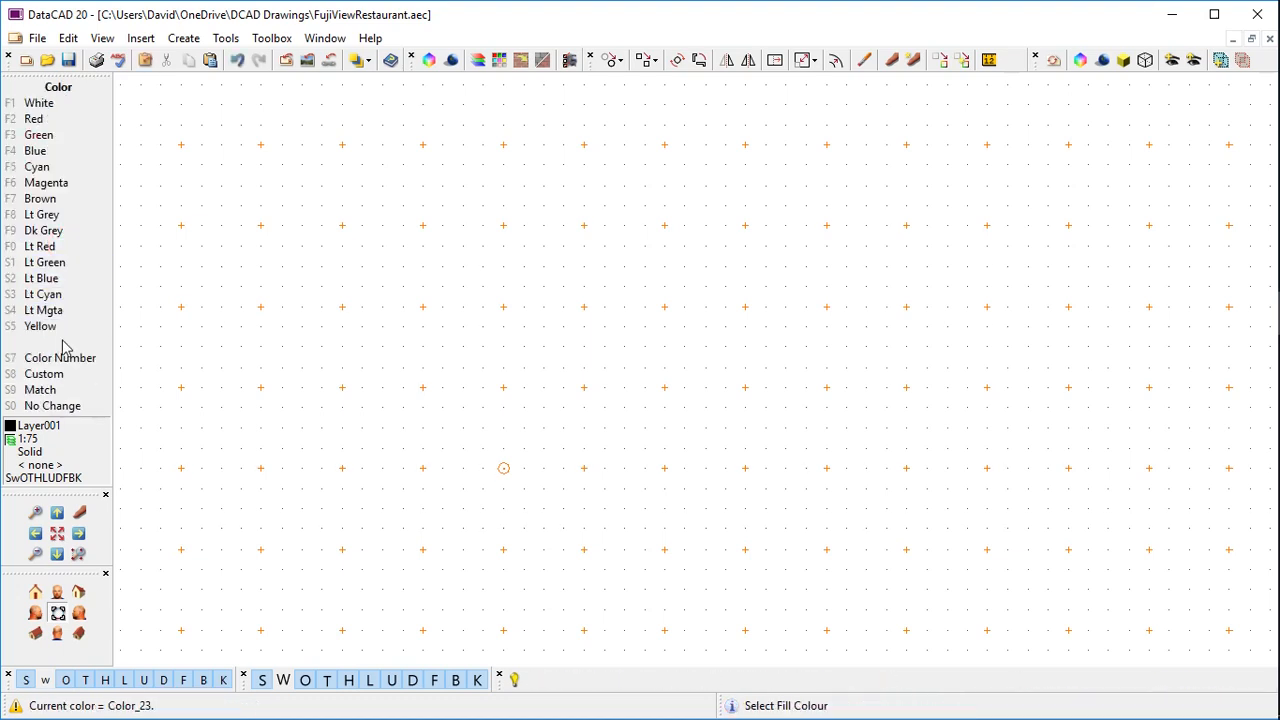
{"action": "left_click", "coordinate": [44, 374]}
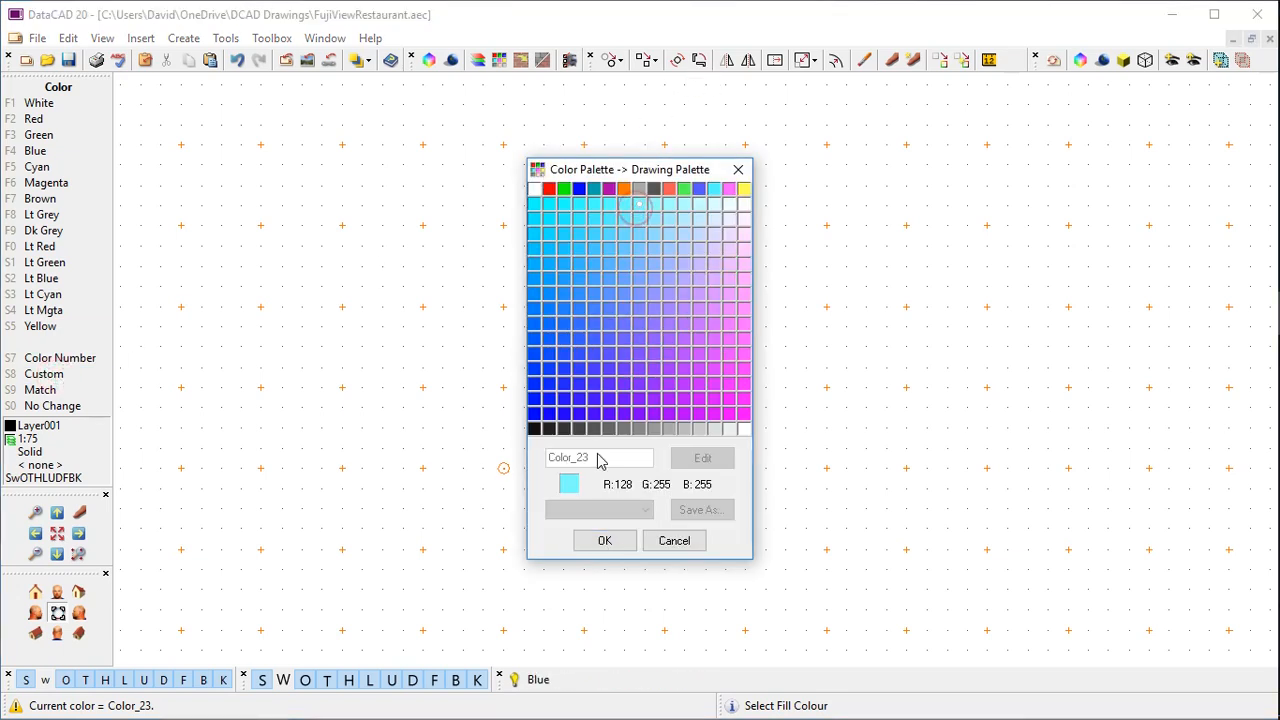
{"action": "left_click", "coordinate": [604, 540]}
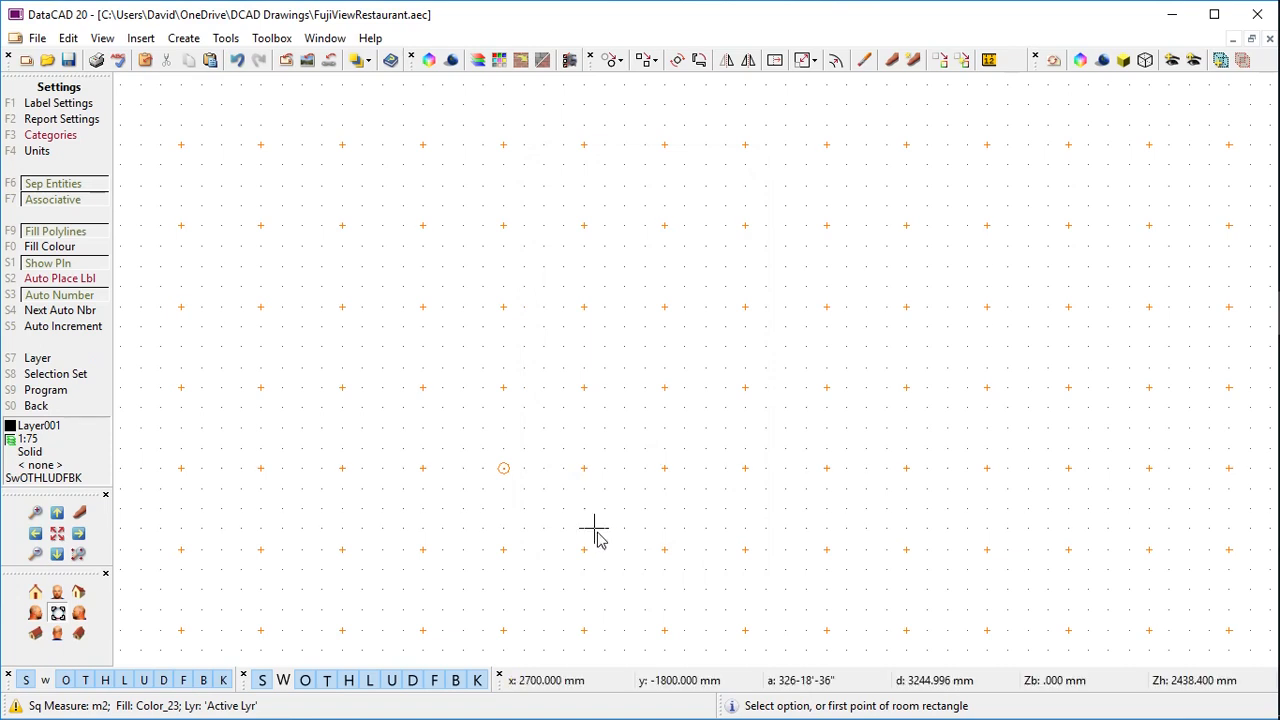
{"action": "right_click", "coordinate": [233, 218]}
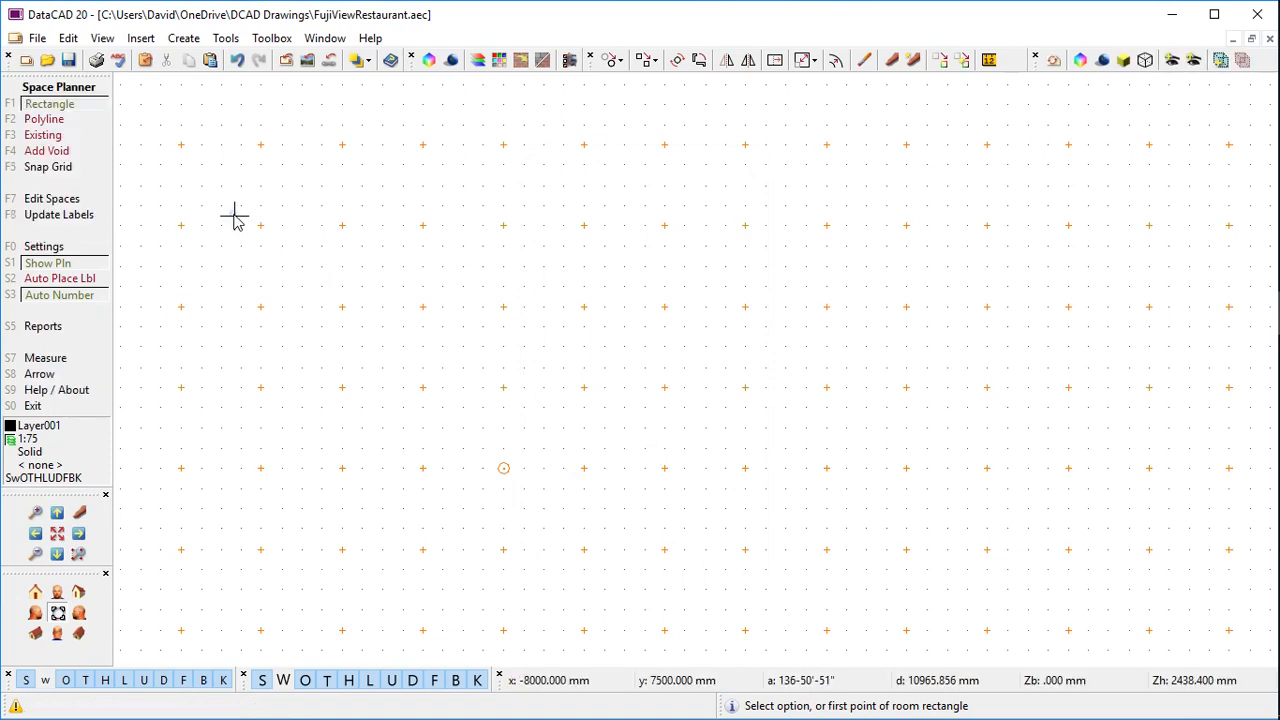
Outline the Dining Room with a clockwise semicircular top bay and place its R1.01 label (202.01 m2)
{"action": "left_click", "coordinate": [72, 123]}
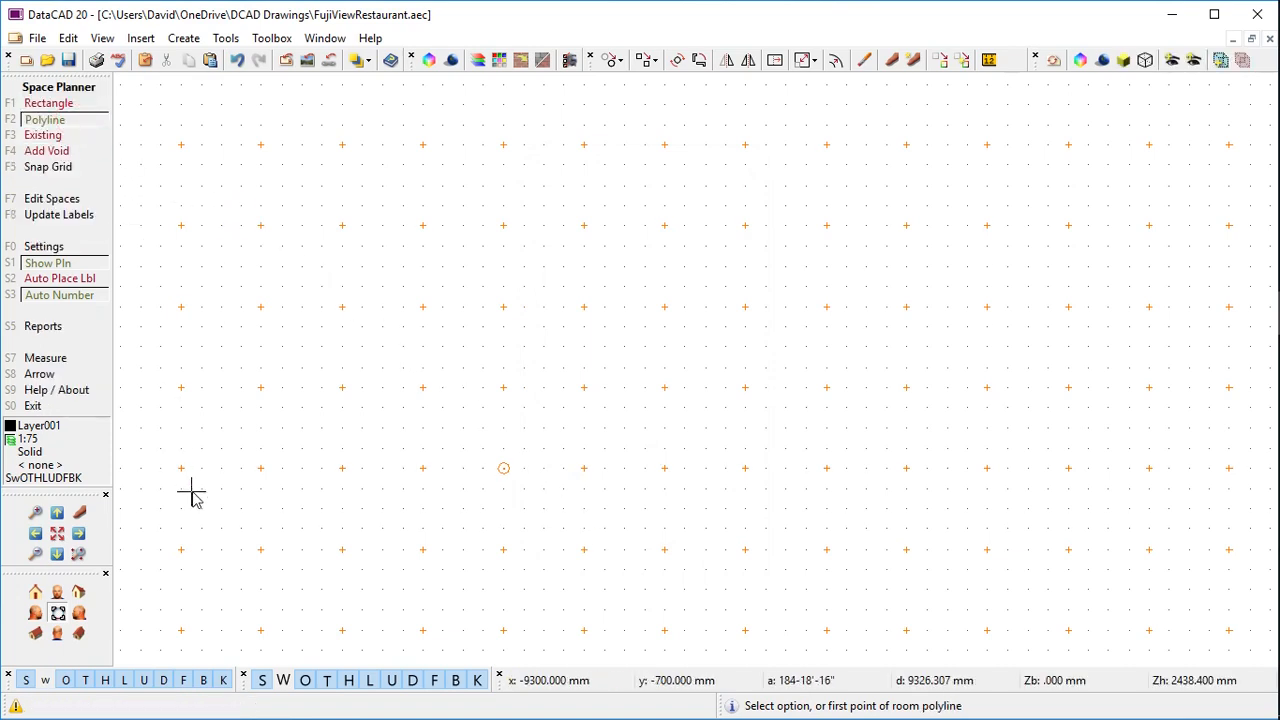
{"action": "left_click", "coordinate": [174, 548]}
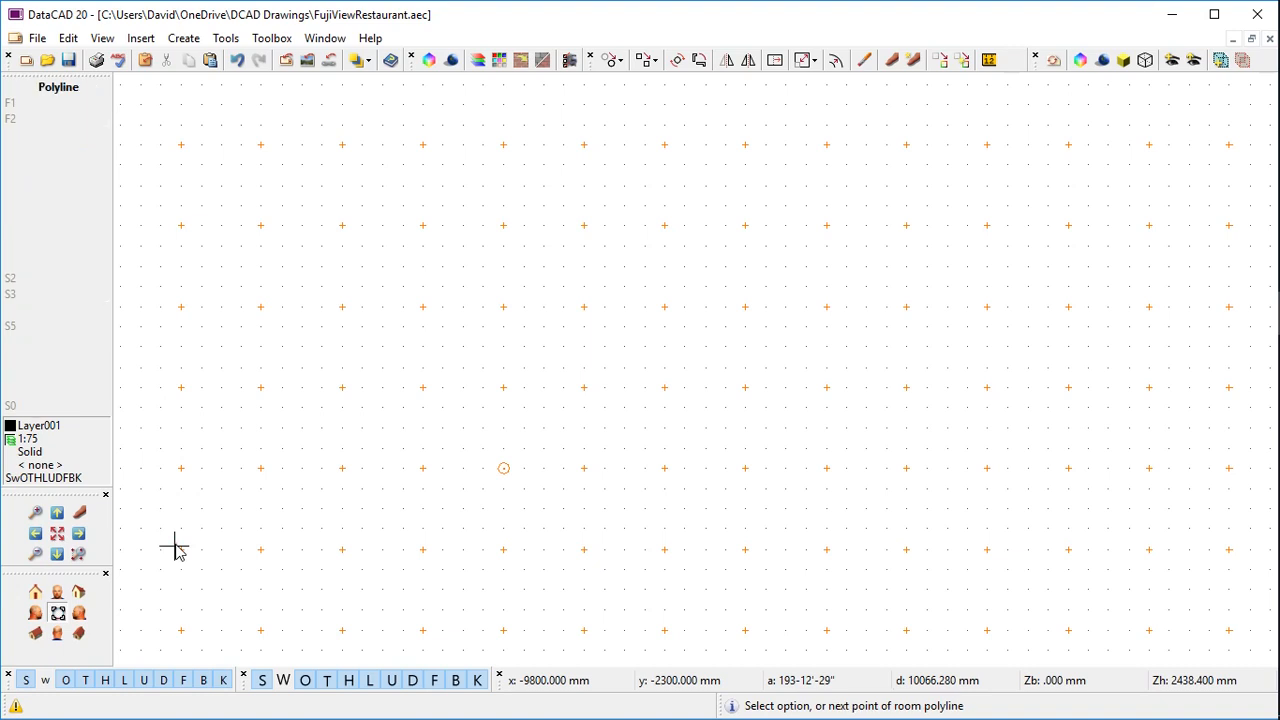
{"action": "left_click", "coordinate": [180, 249]}
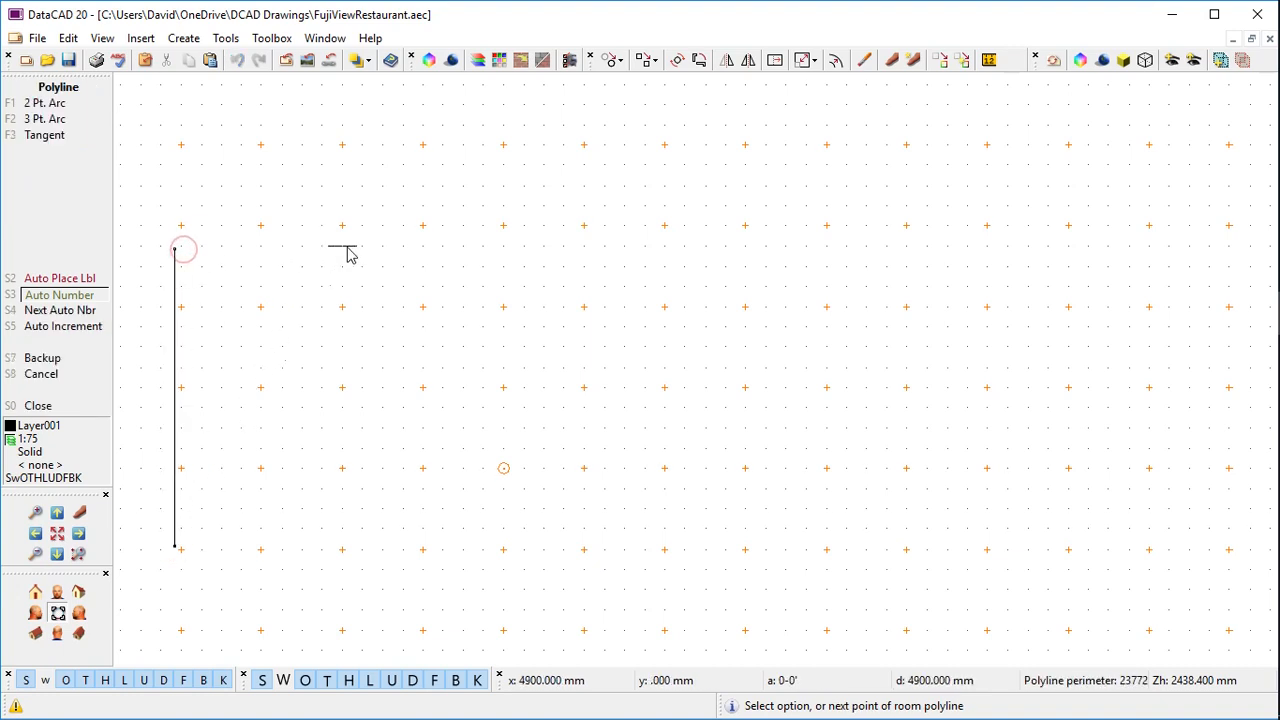
{"action": "left_click", "coordinate": [396, 246]}
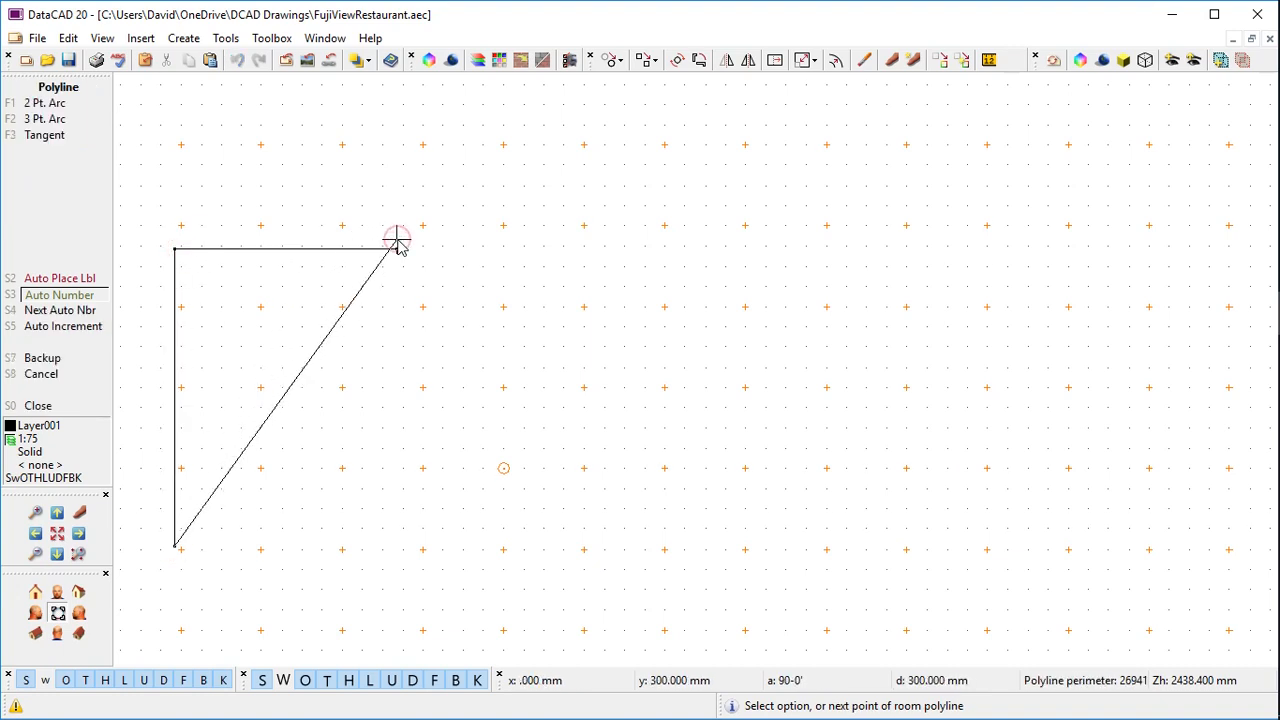
{"action": "left_click", "coordinate": [31, 108]}
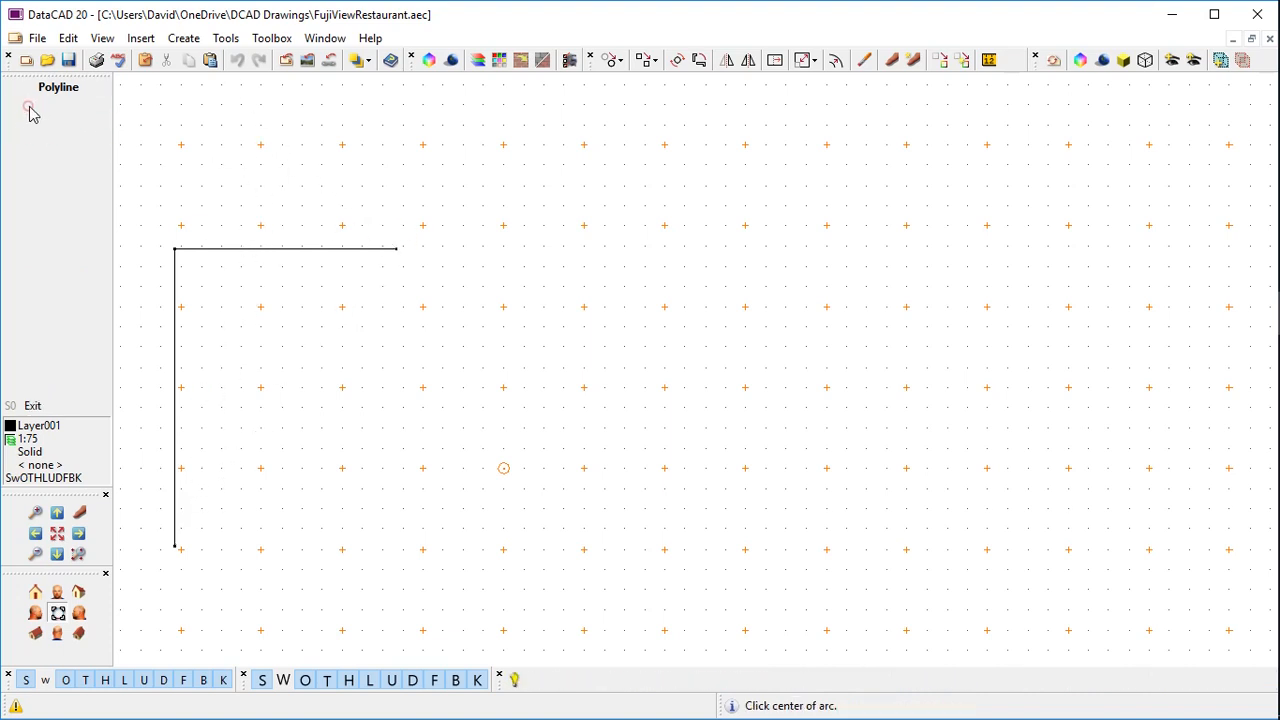
{"action": "left_click", "coordinate": [529, 250]}
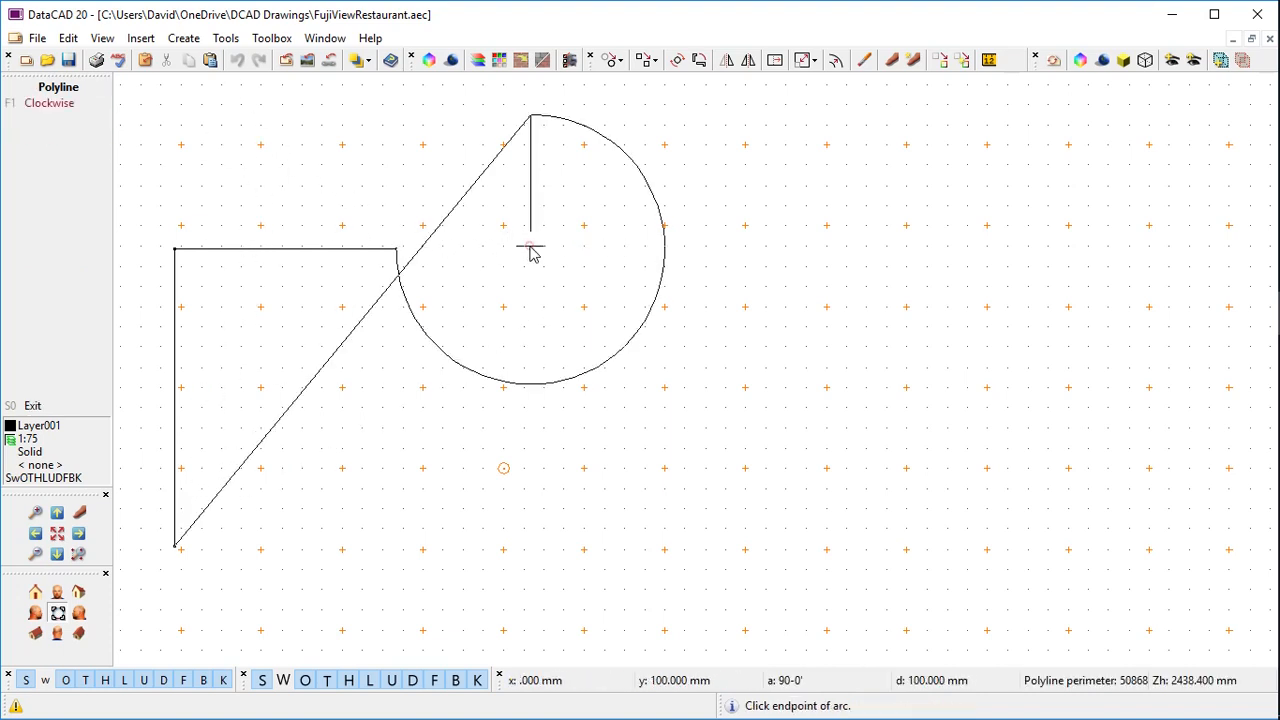
{"action": "left_click", "coordinate": [72, 107]}
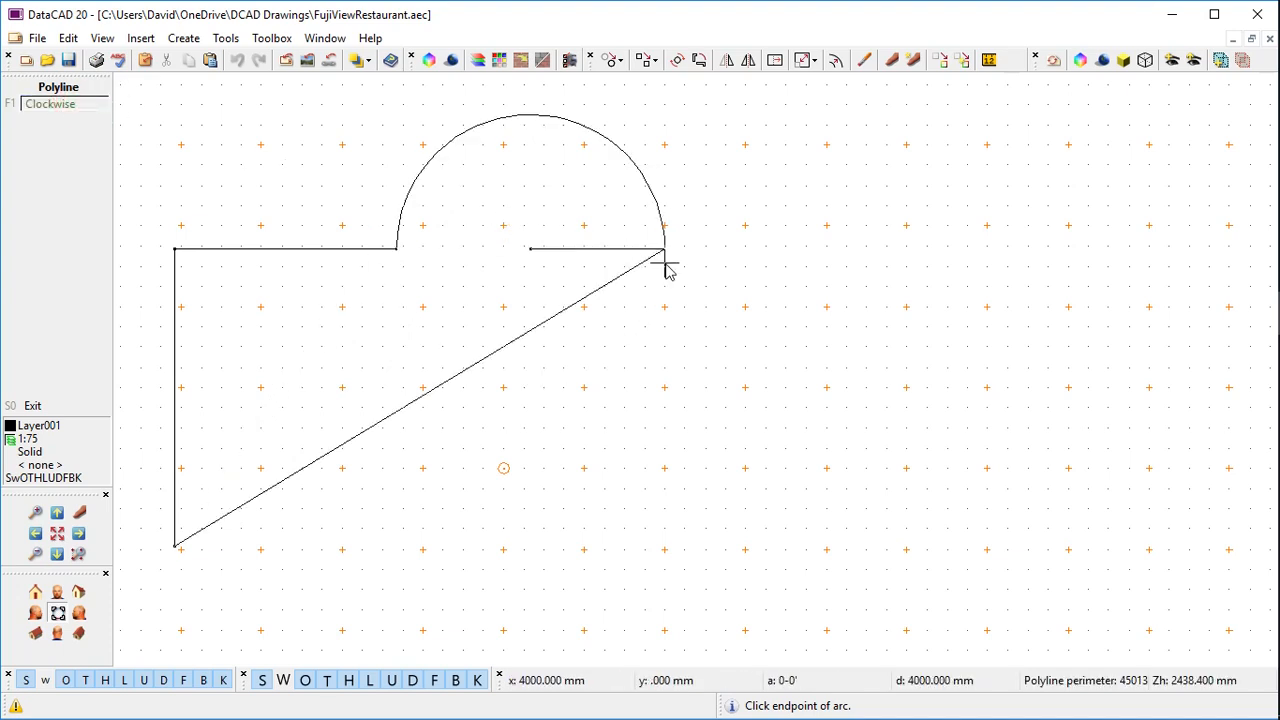
{"action": "left_click", "coordinate": [668, 255]}
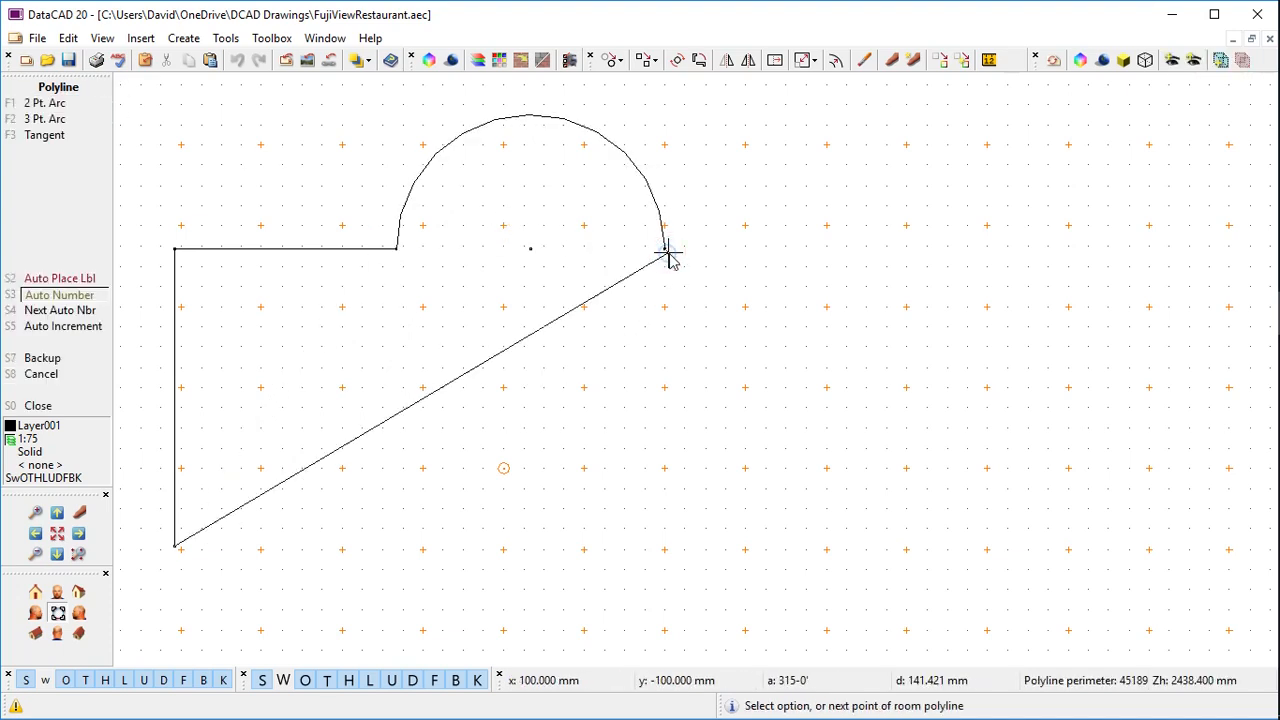
{"action": "left_click", "coordinate": [852, 260]}
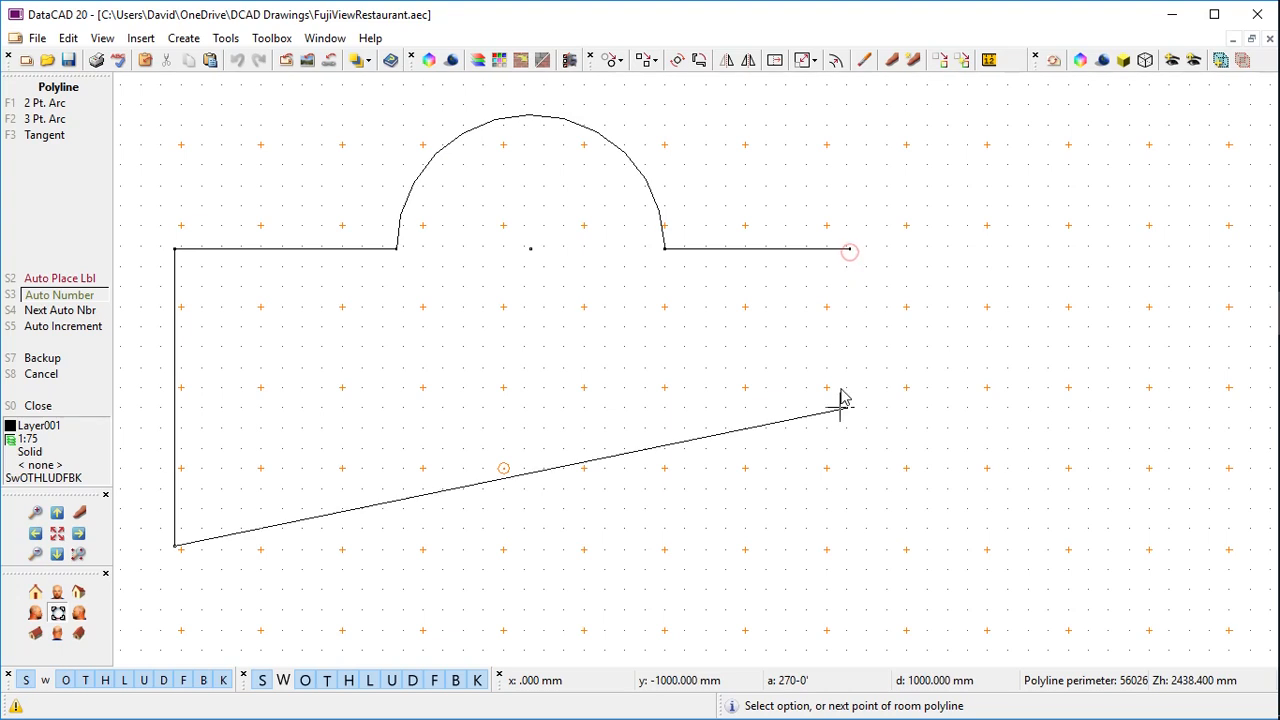
{"action": "left_click", "coordinate": [852, 547]}
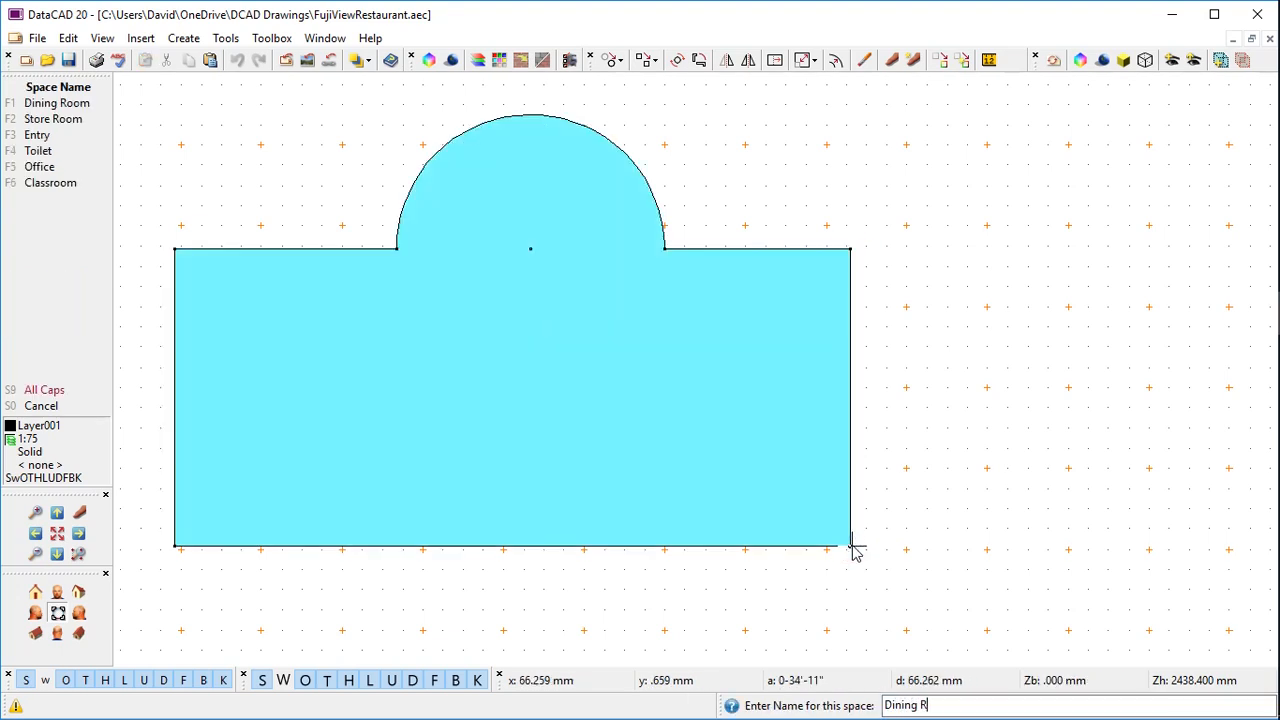
{"action": "key", "text": "Return"}
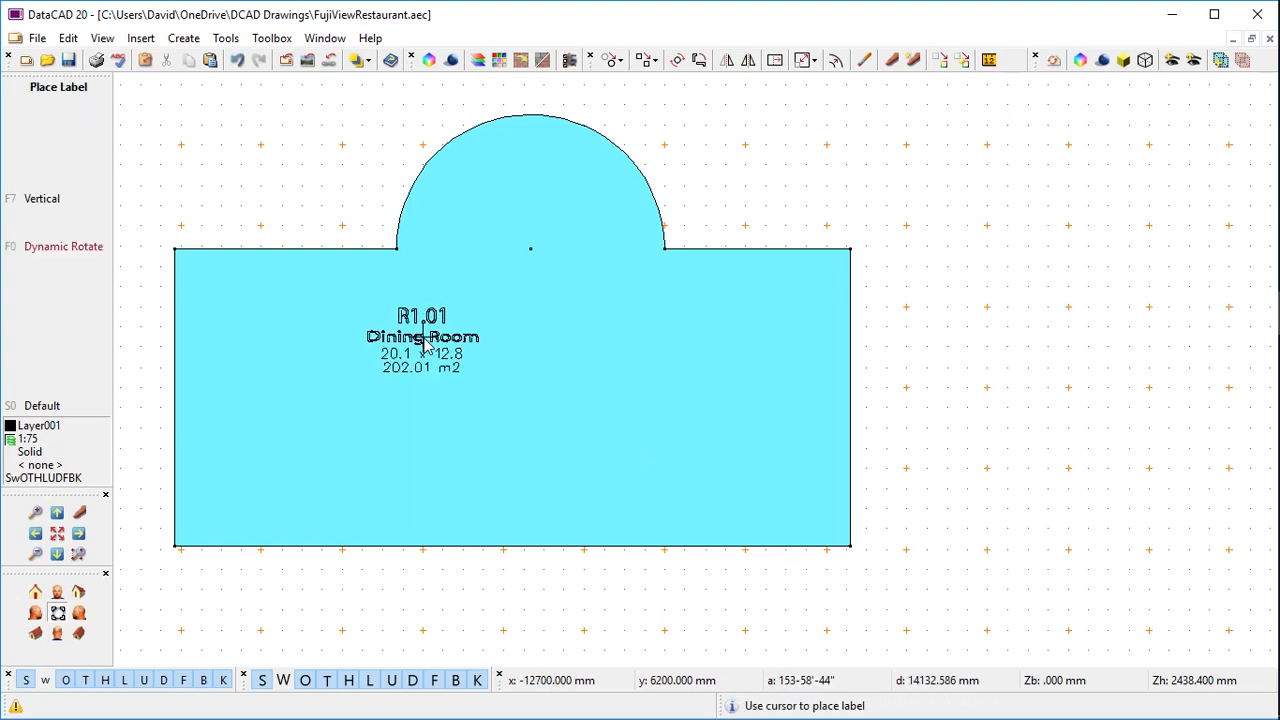
{"action": "left_click", "coordinate": [424, 342]}
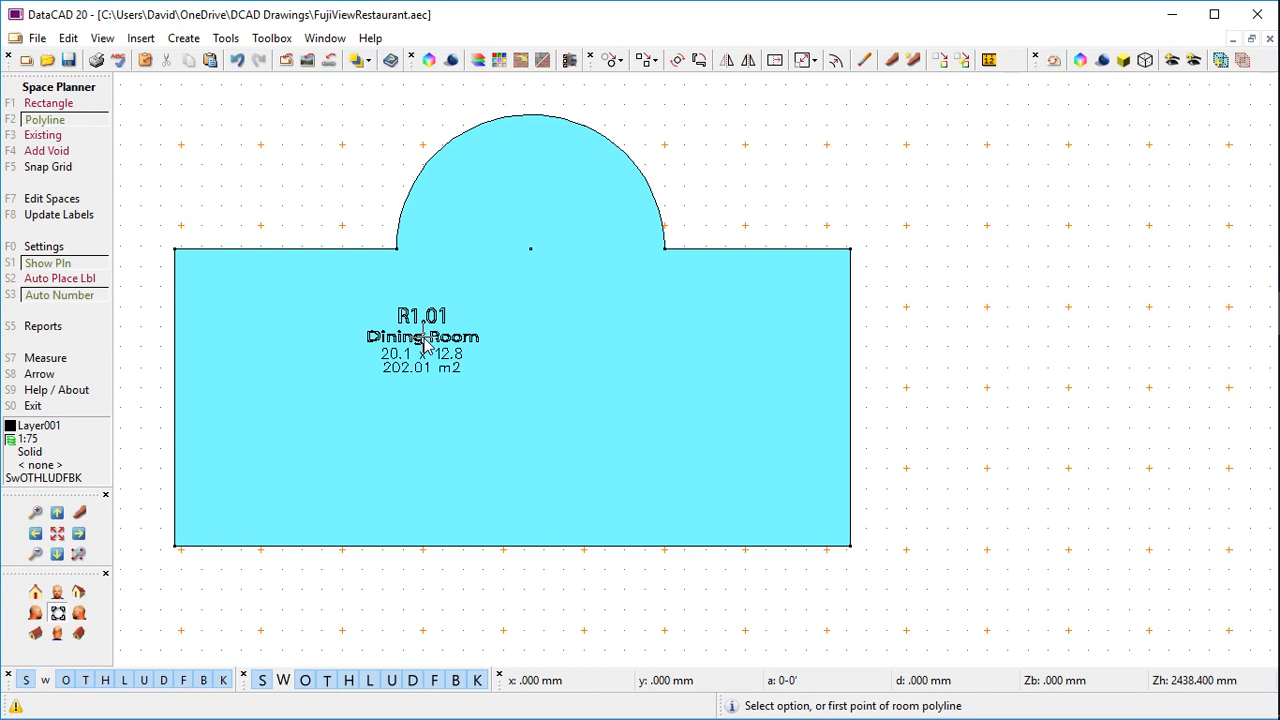
Push the Dining Room's arched bay upward with inserted straight sides, enlarging it to 218.01 m2
{"action": "left_click", "coordinate": [96, 199]}
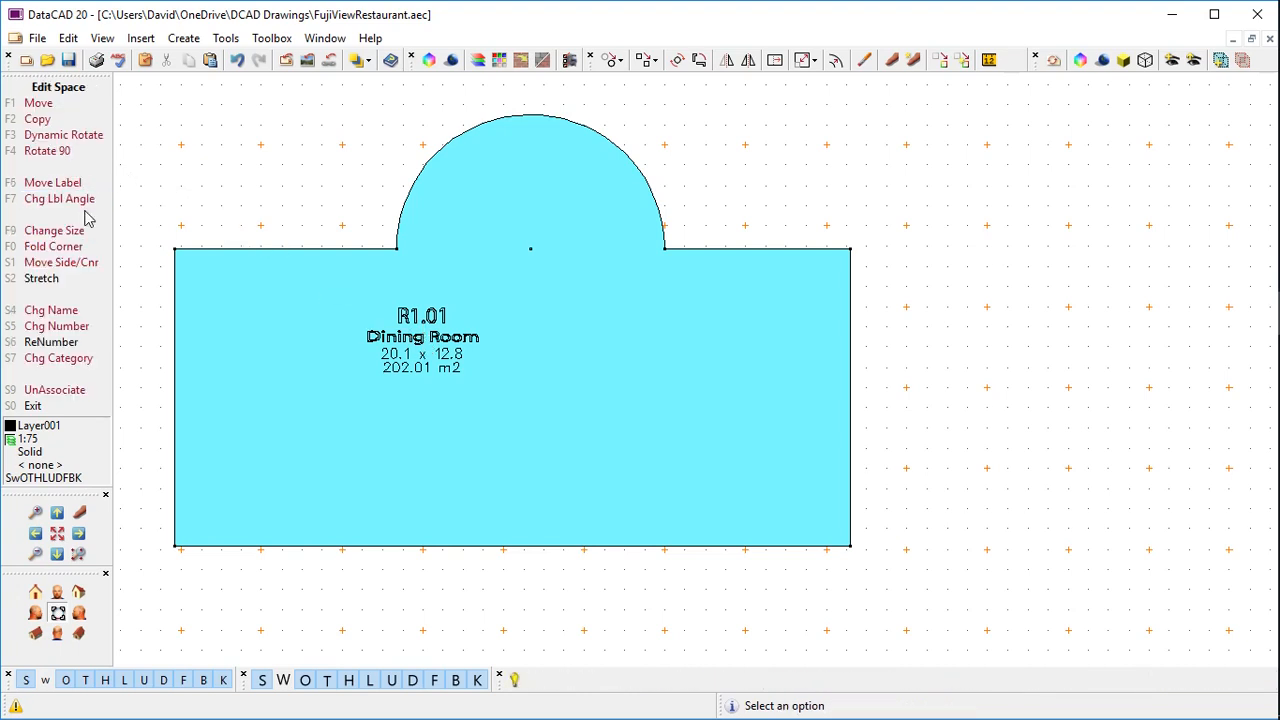
{"action": "left_click", "coordinate": [72, 262]}
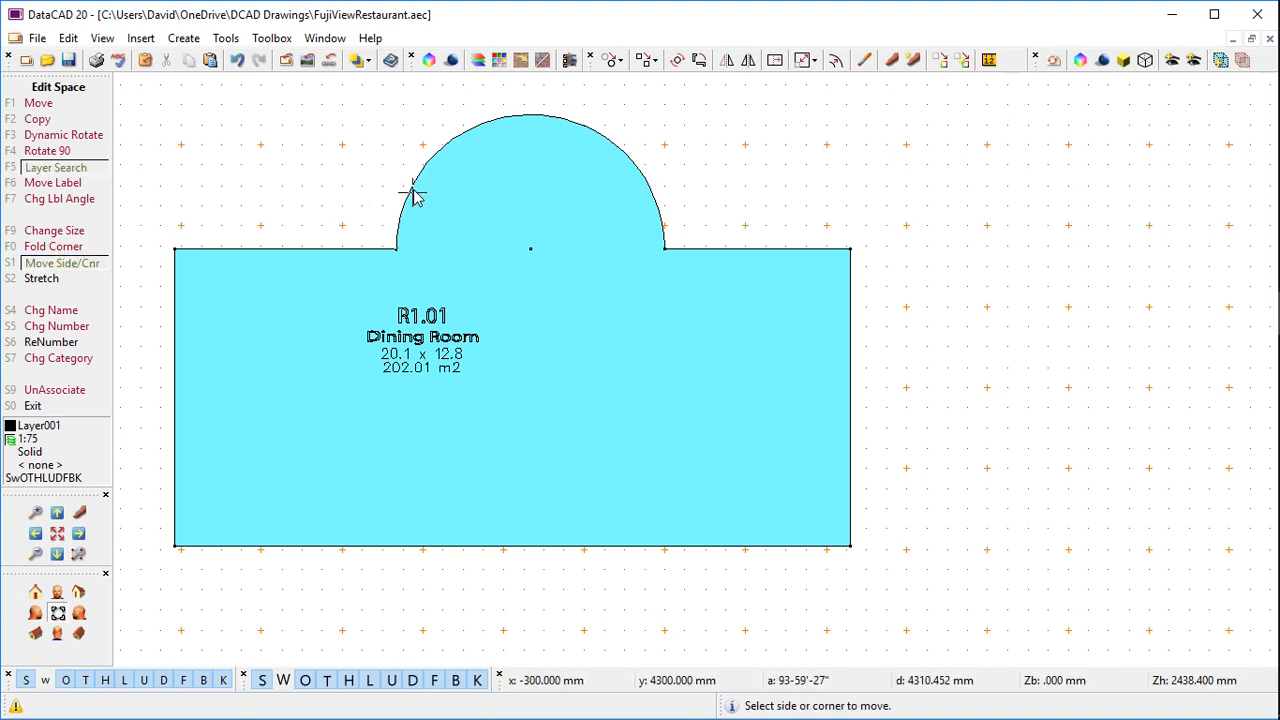
{"action": "left_click", "coordinate": [404, 211]}
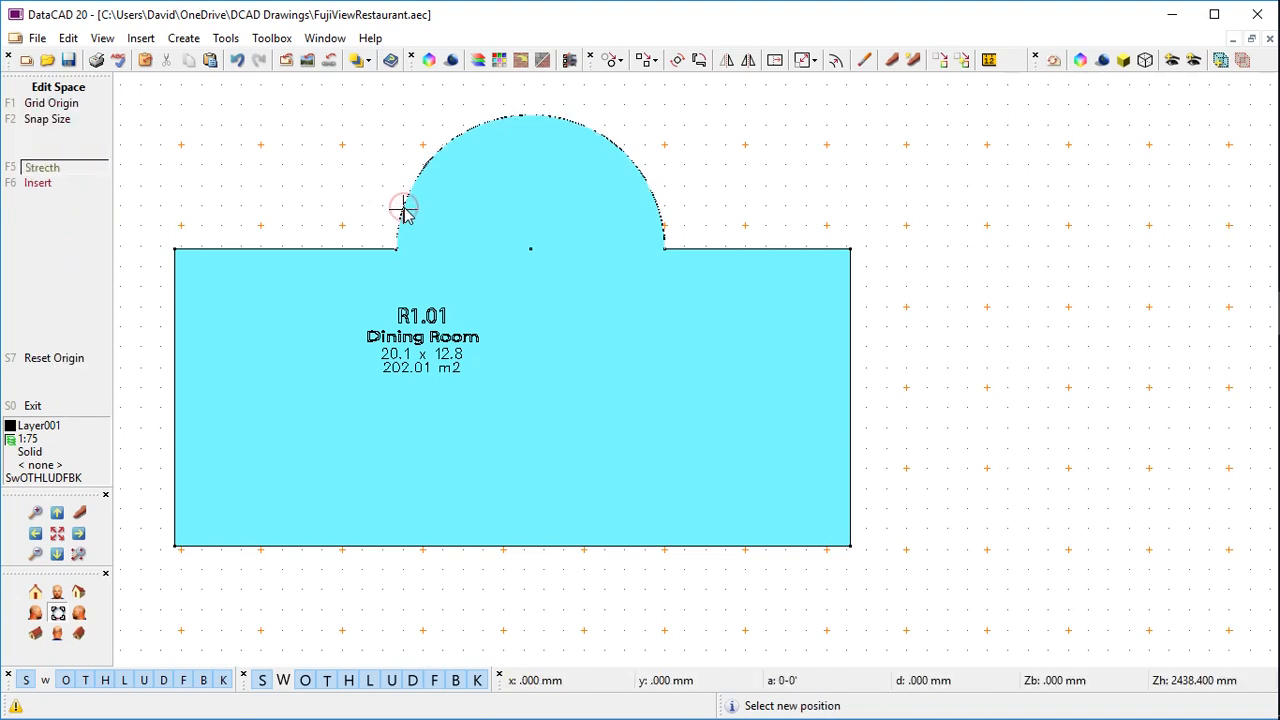
{"action": "left_click", "coordinate": [89, 180]}
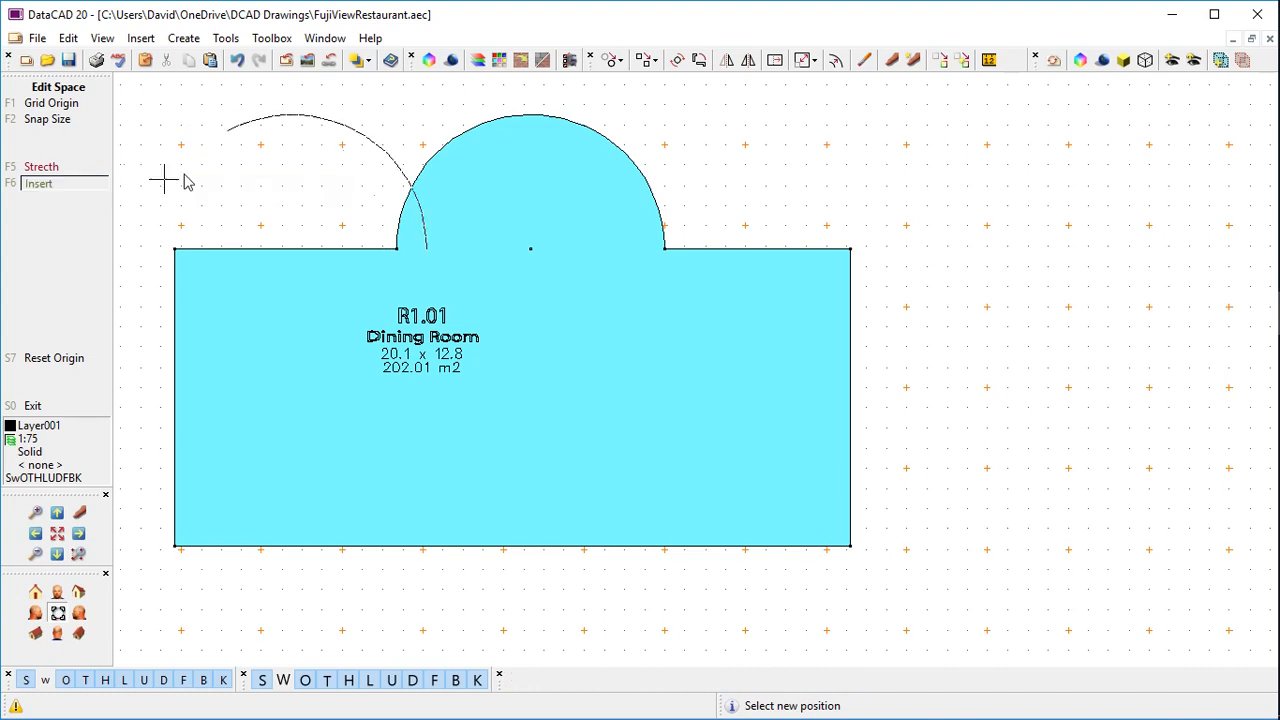
{"action": "left_click", "coordinate": [400, 143]}
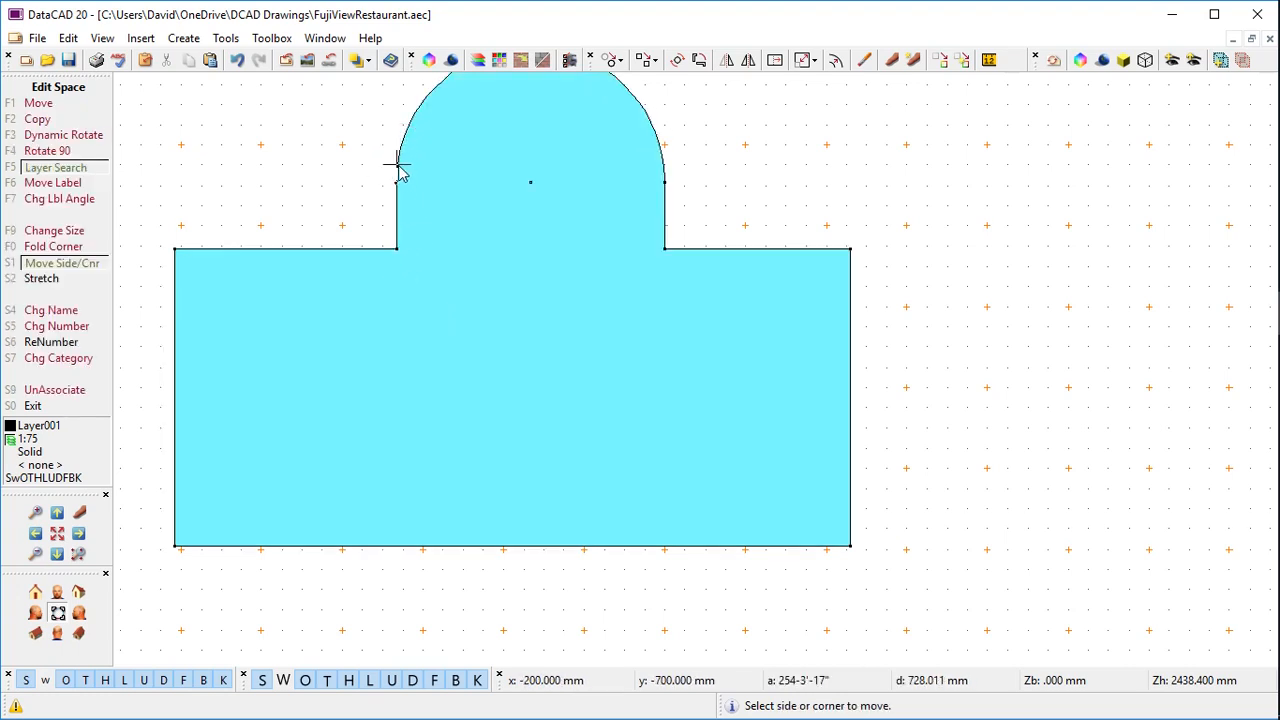
{"action": "right_click", "coordinate": [393, 249]}
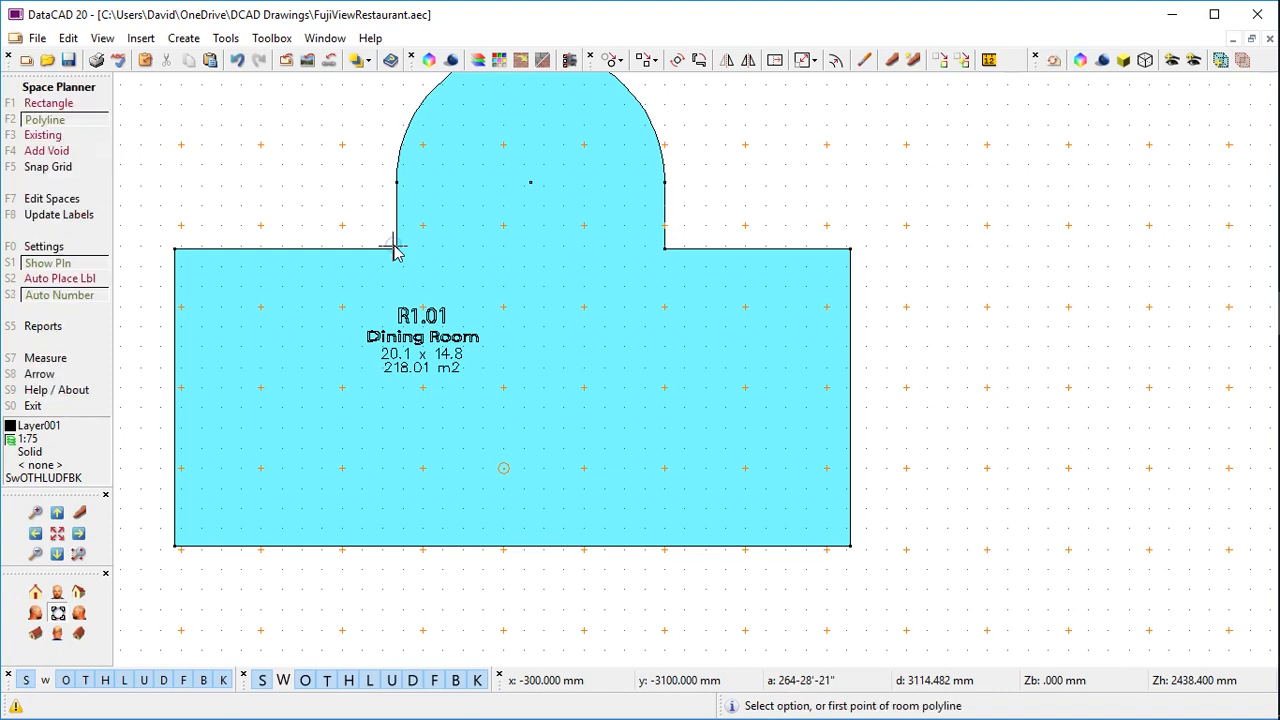
Cut a rectangular void into the Dining Room's lower middle, reducing its area to 213.39 m2
{"action": "left_click", "coordinate": [62, 152]}
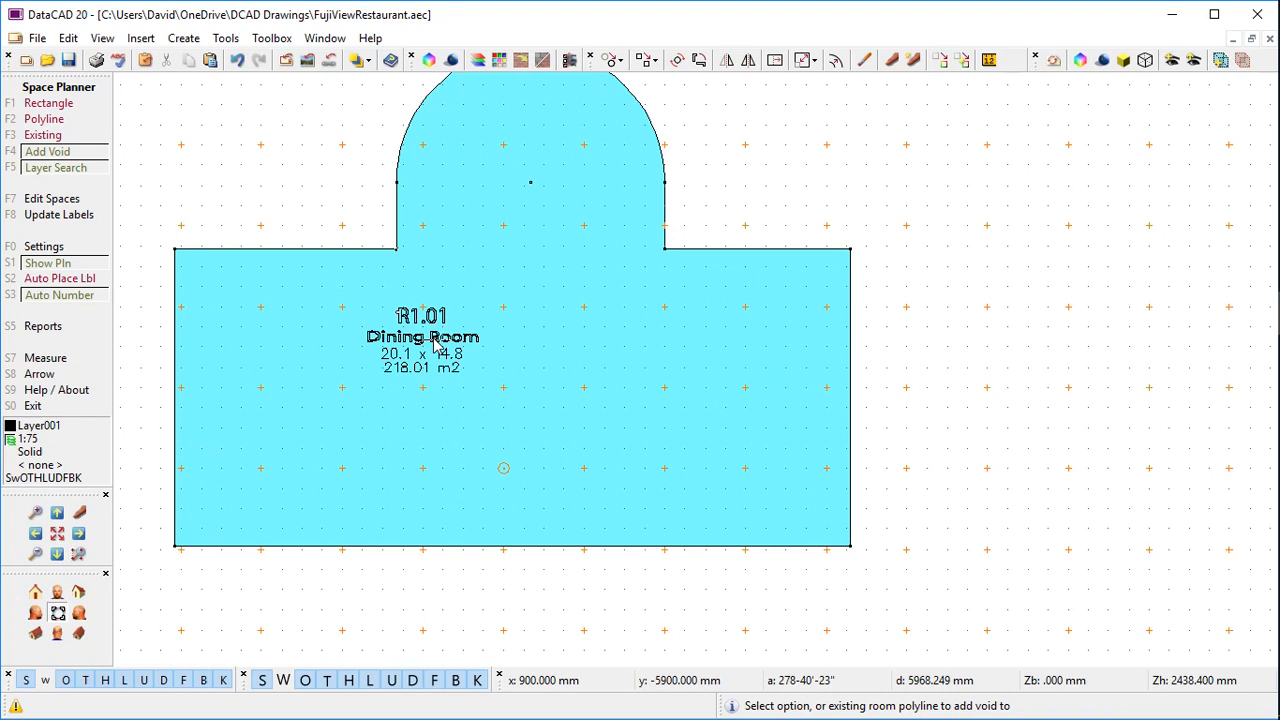
{"action": "left_click", "coordinate": [439, 347]}
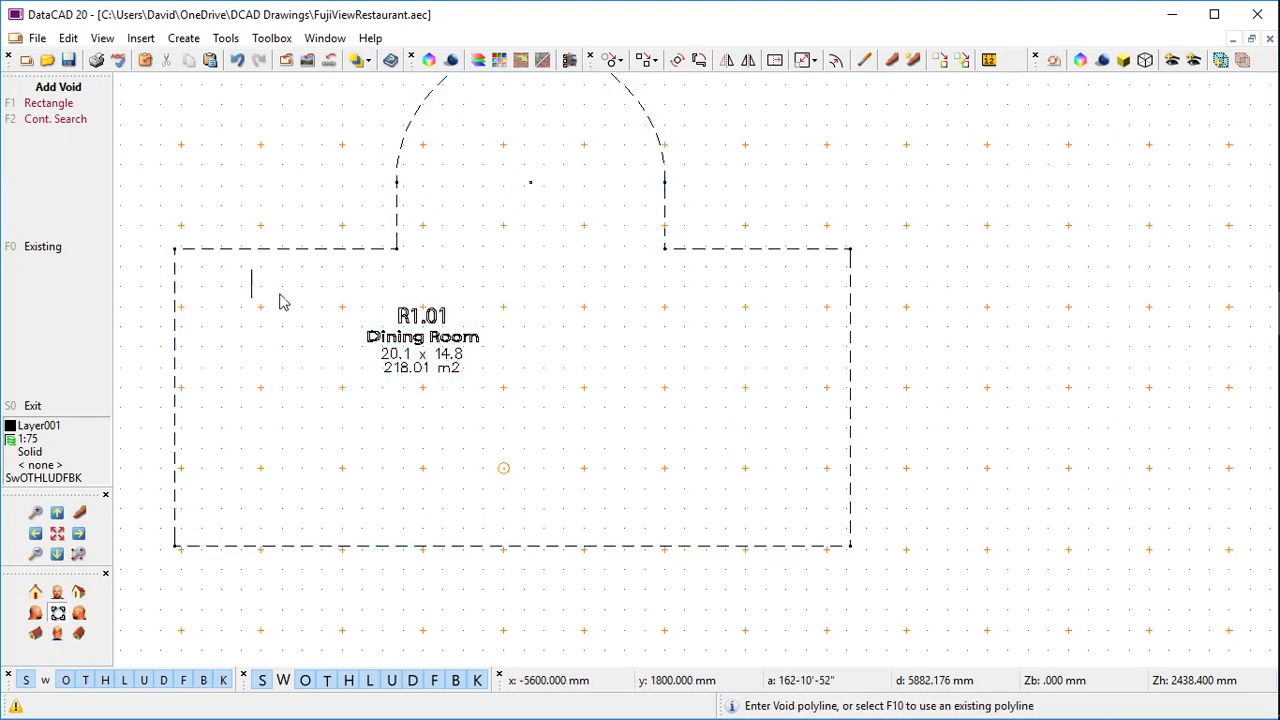
{"action": "left_click", "coordinate": [56, 108]}
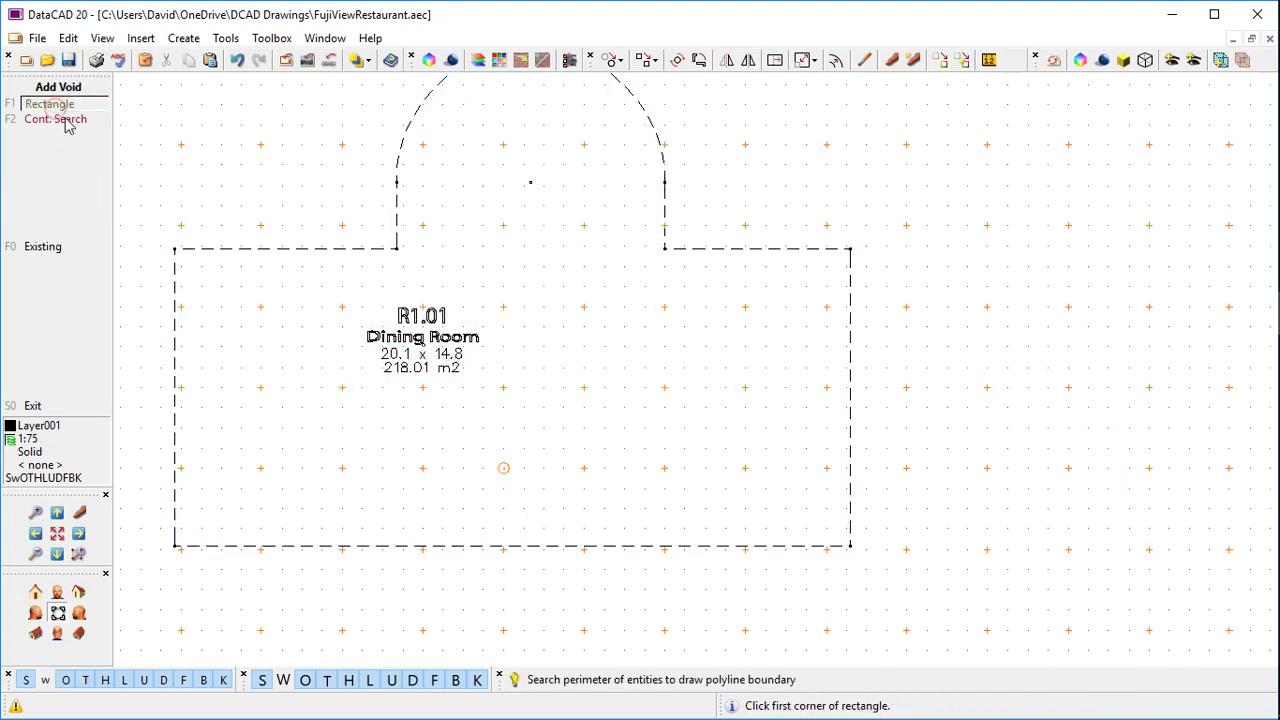
{"action": "left_click", "coordinate": [429, 480]}
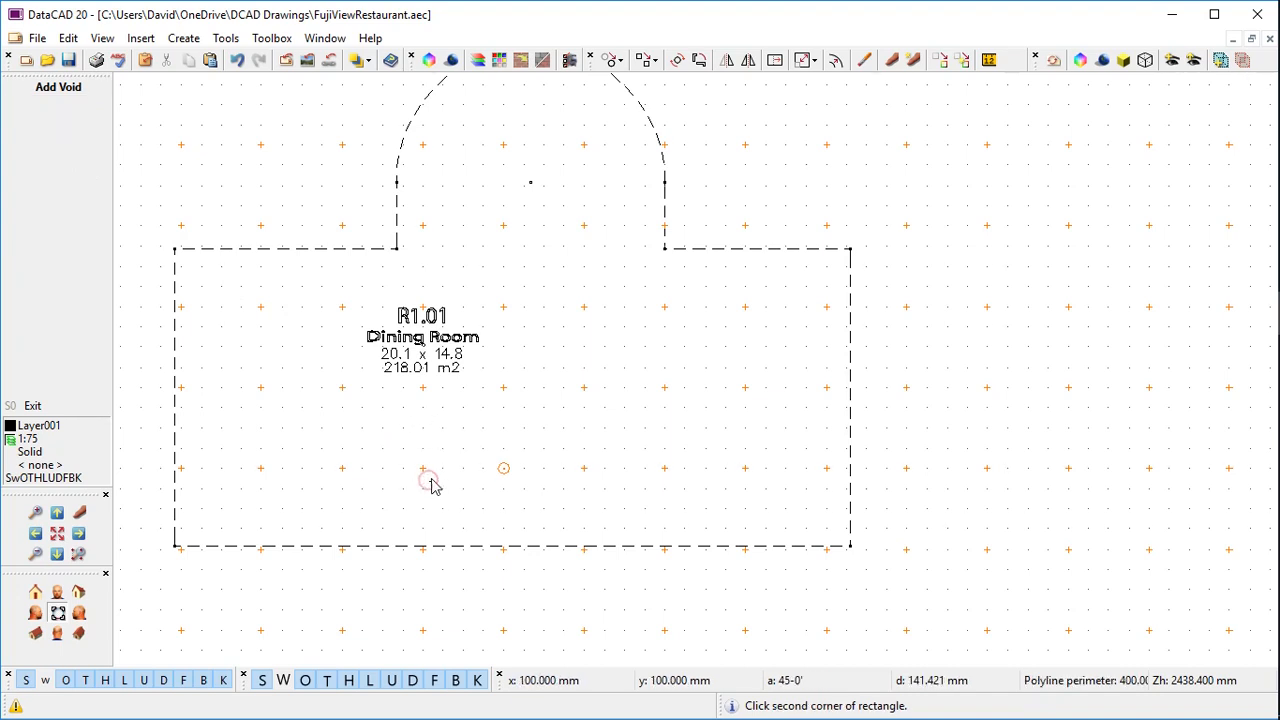
{"action": "left_click", "coordinate": [541, 434]}
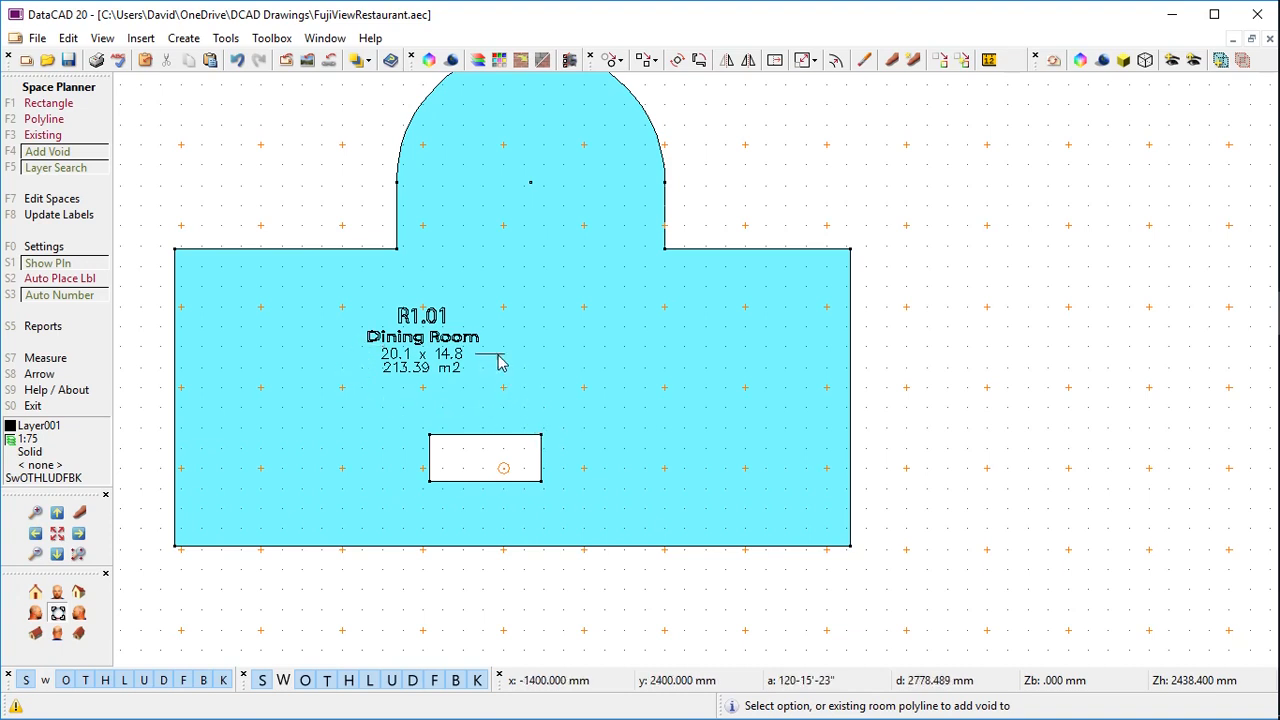
{"action": "left_click", "coordinate": [50, 103]}
Change the fill colour for new spaces from cyan to pale lavender Color_72
{"action": "left_click", "coordinate": [75, 249]}
{"action": "left_click", "coordinate": [75, 249]}
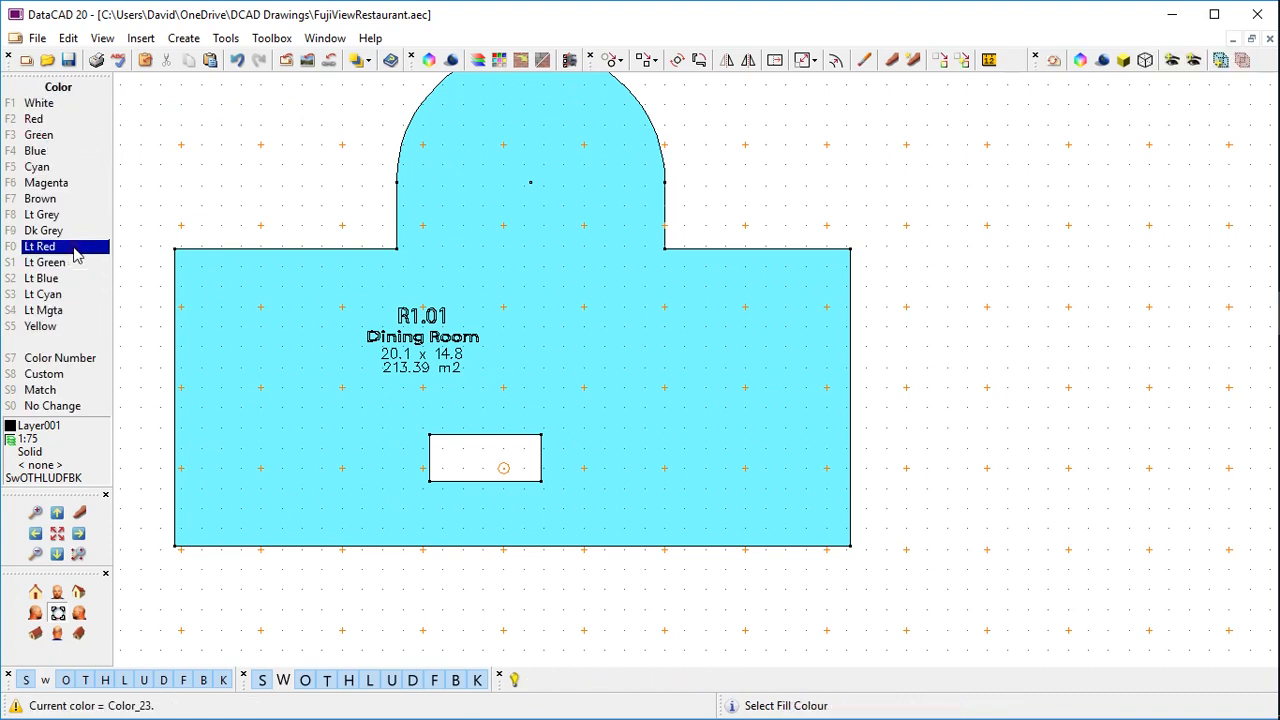
{"action": "left_click", "coordinate": [90, 375]}
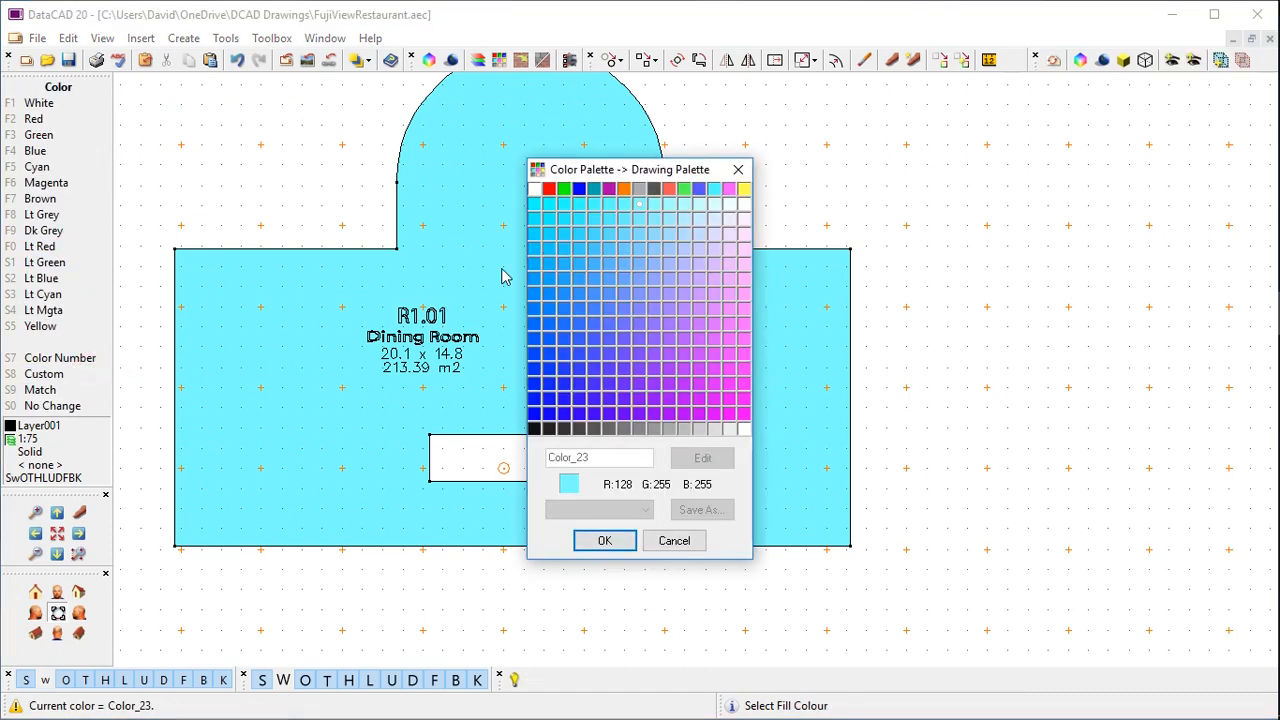
{"action": "left_click", "coordinate": [699, 250]}
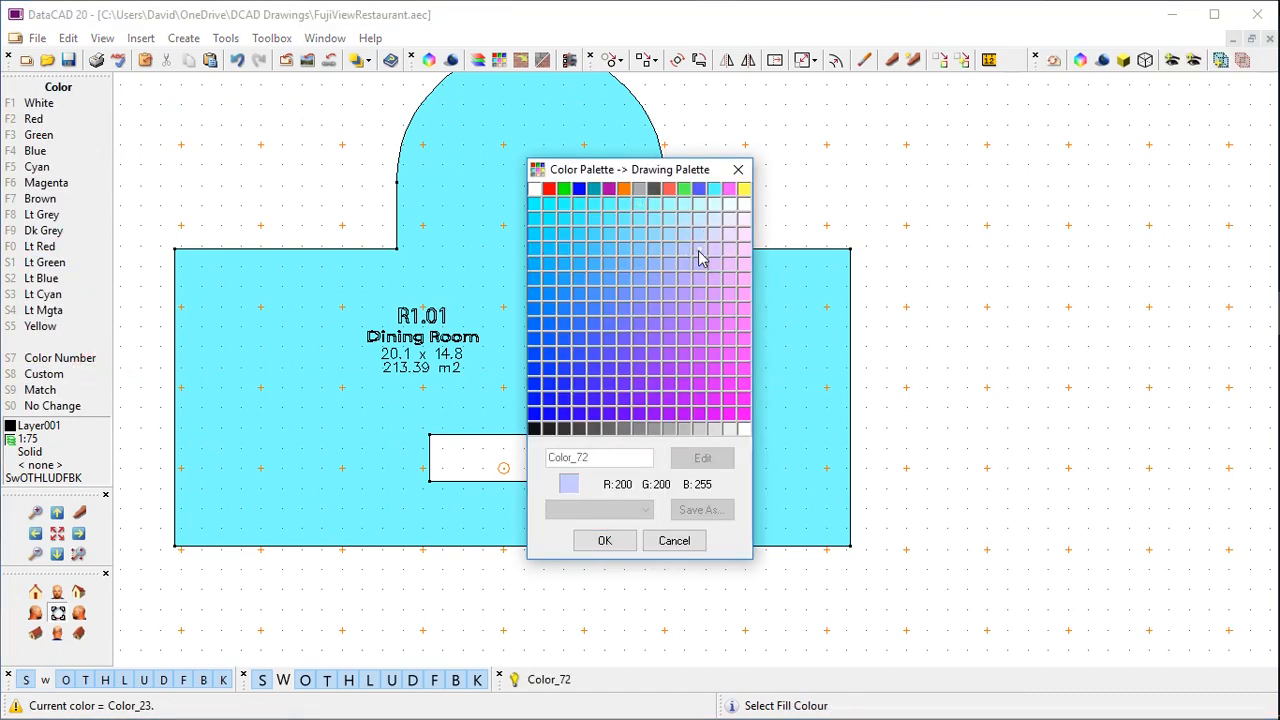
{"action": "left_click", "coordinate": [609, 539]}
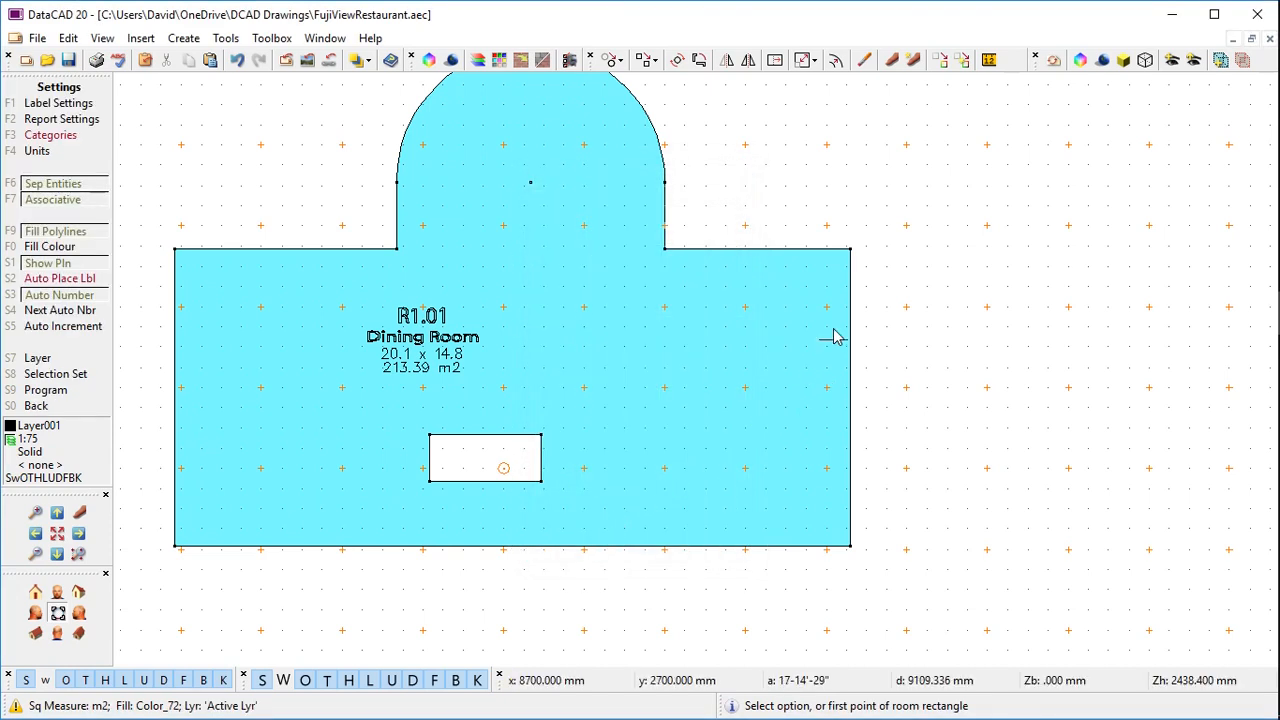
{"action": "left_click", "coordinate": [851, 250]}
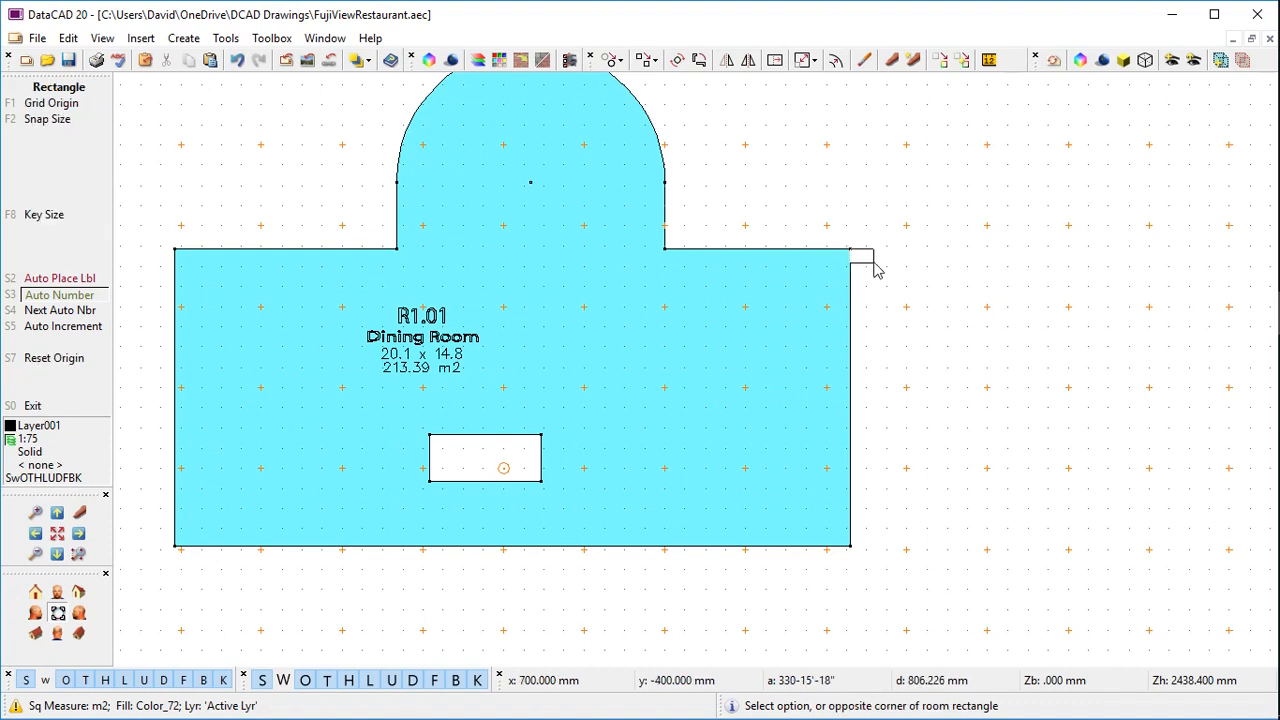
Draw the Toilets room R1.02 (7.03 m2) beside the Dining Room, labelled just outside on the right
{"action": "left_click", "coordinate": [913, 375]}
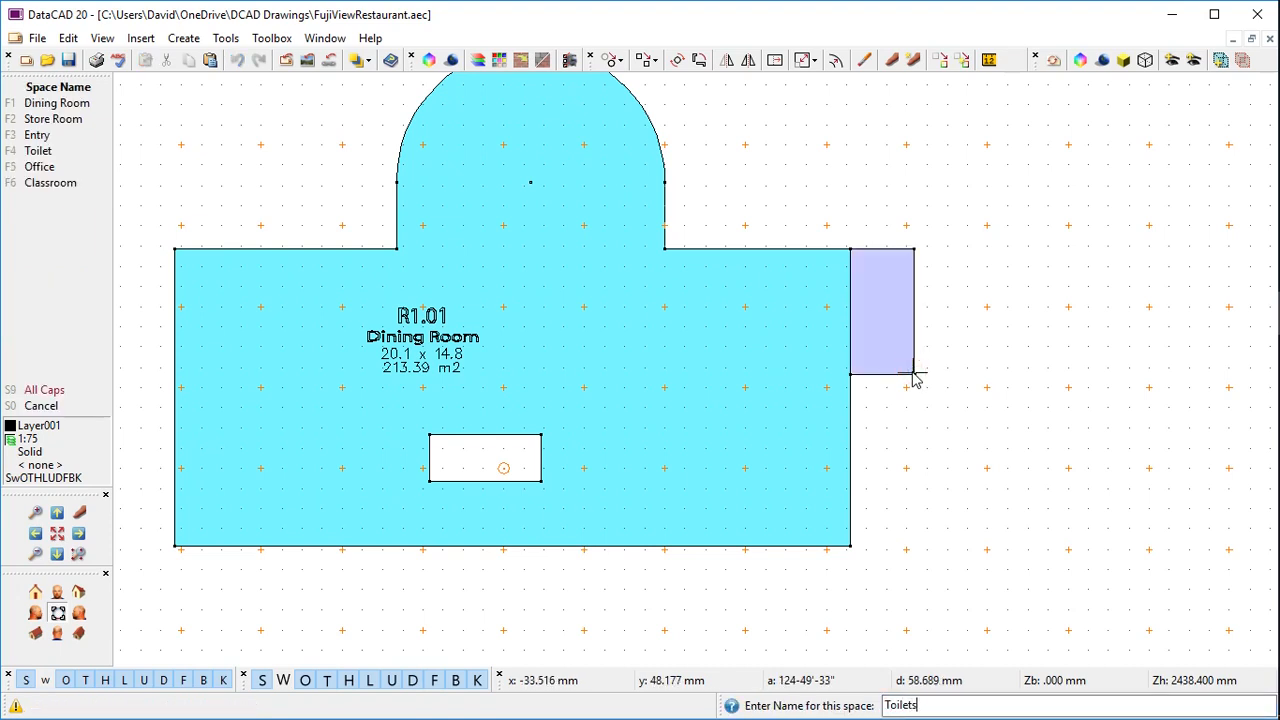
{"action": "key", "text": "Return"}
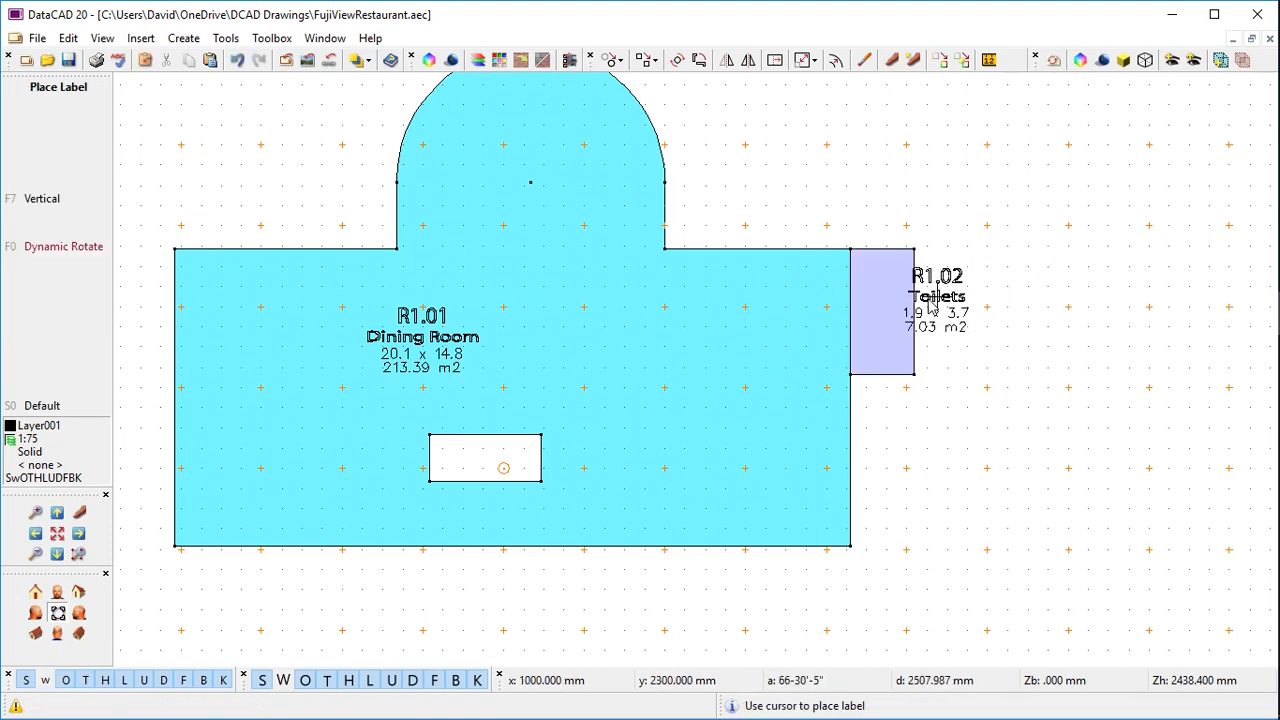
{"action": "key", "text": "F7"}
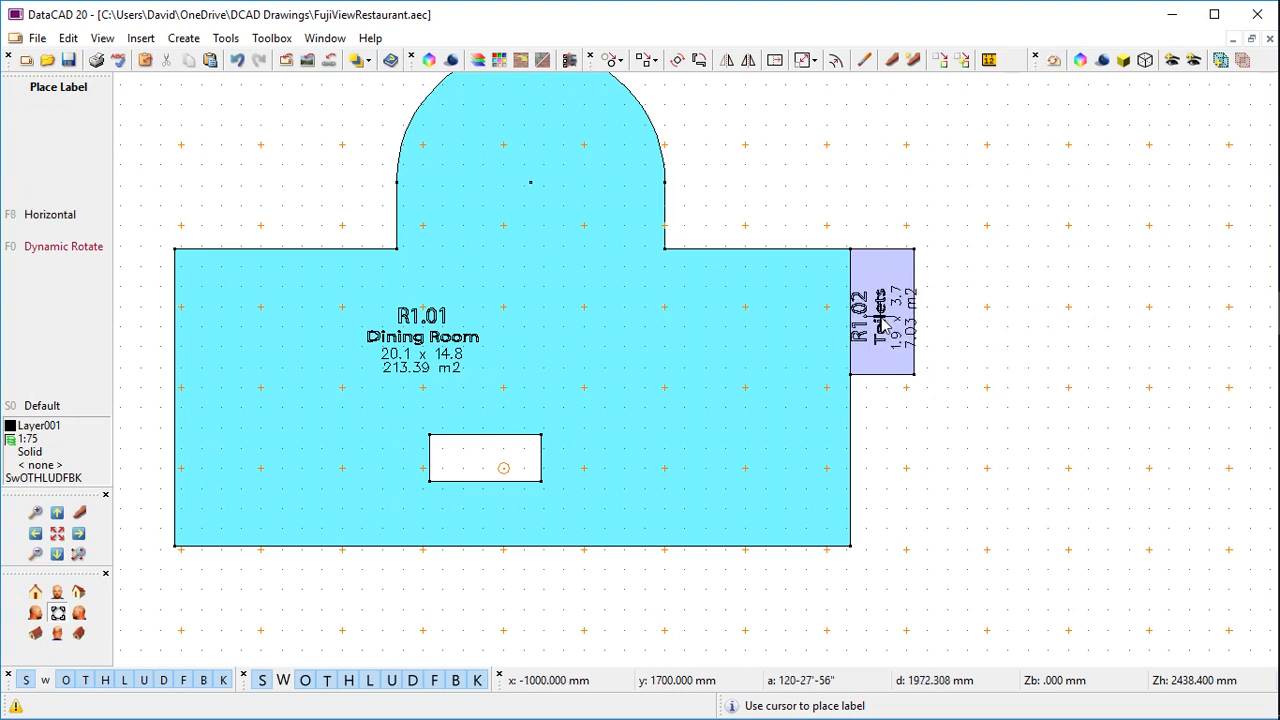
{"action": "key", "text": "F8"}
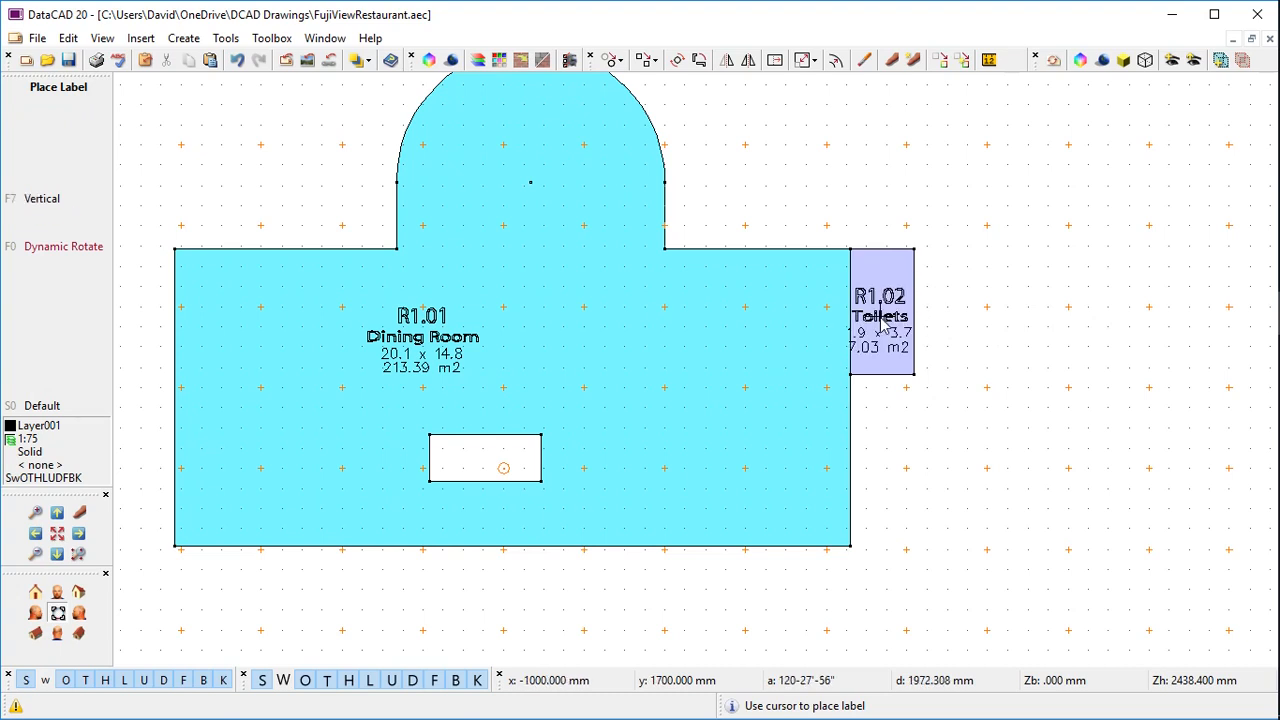
{"action": "left_click", "coordinate": [986, 312]}
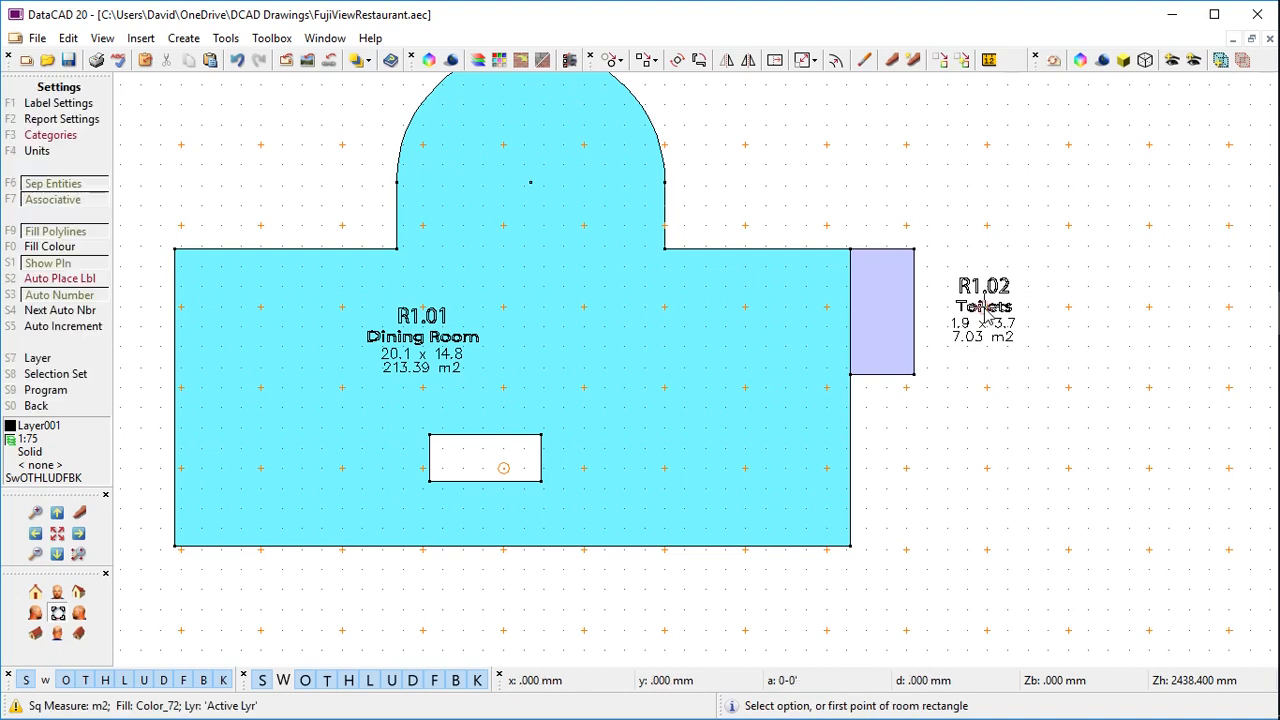
{"action": "right_click", "coordinate": [88, 275]}
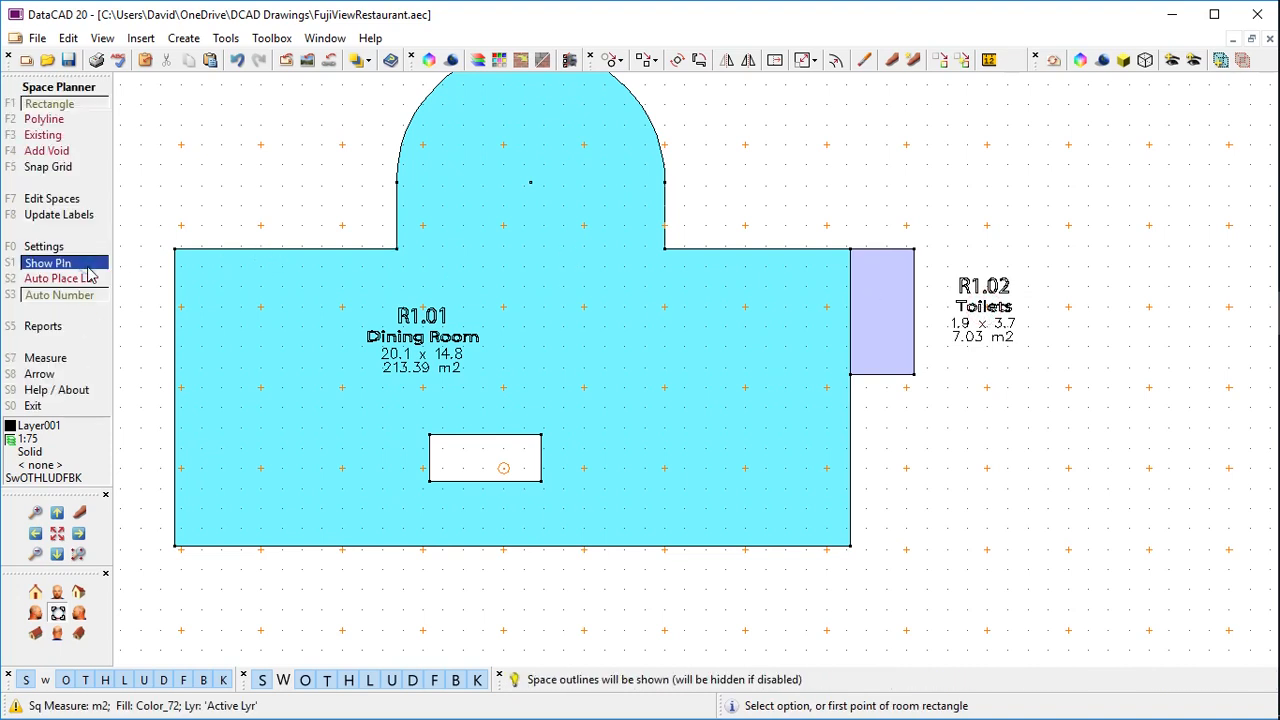
Add an arrow leader from the Toilets label pointing into the room
{"action": "left_click", "coordinate": [96, 374]}
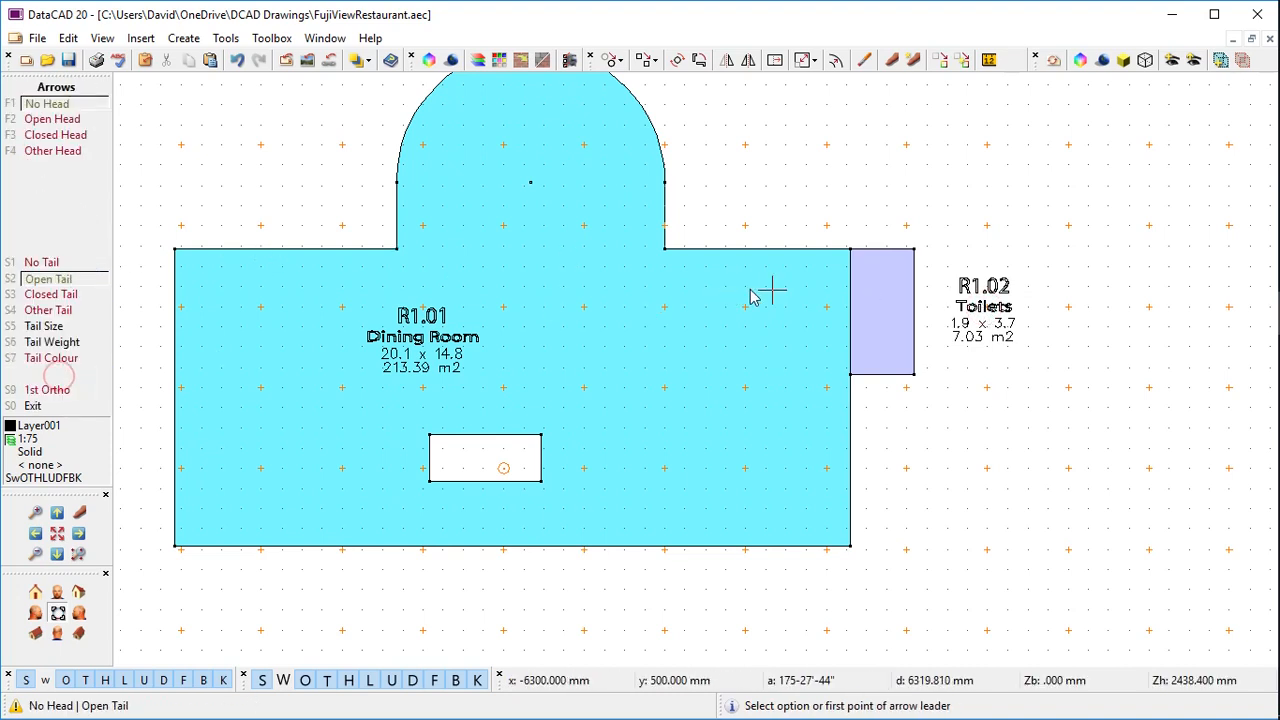
{"action": "left_click", "coordinate": [947, 302]}
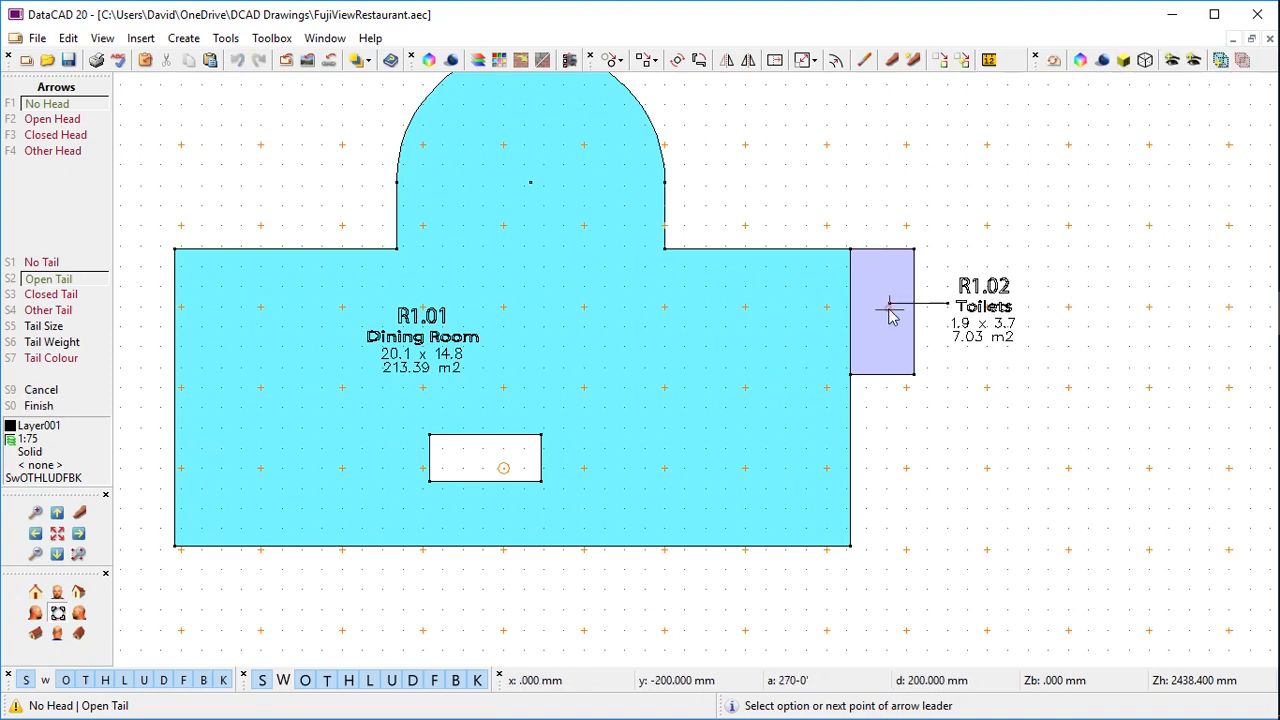
{"action": "left_click", "coordinate": [890, 304]}
{"action": "right_click", "coordinate": [890, 304]}
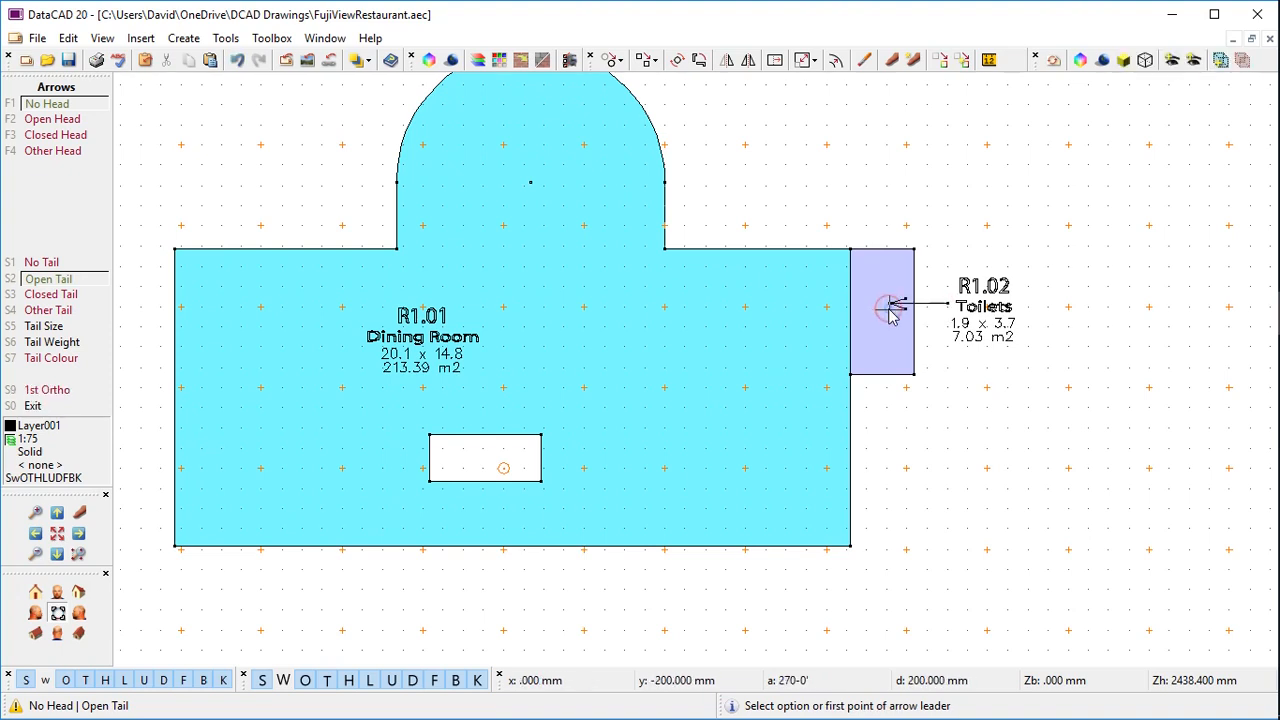
{"action": "right_click", "coordinate": [825, 397]}
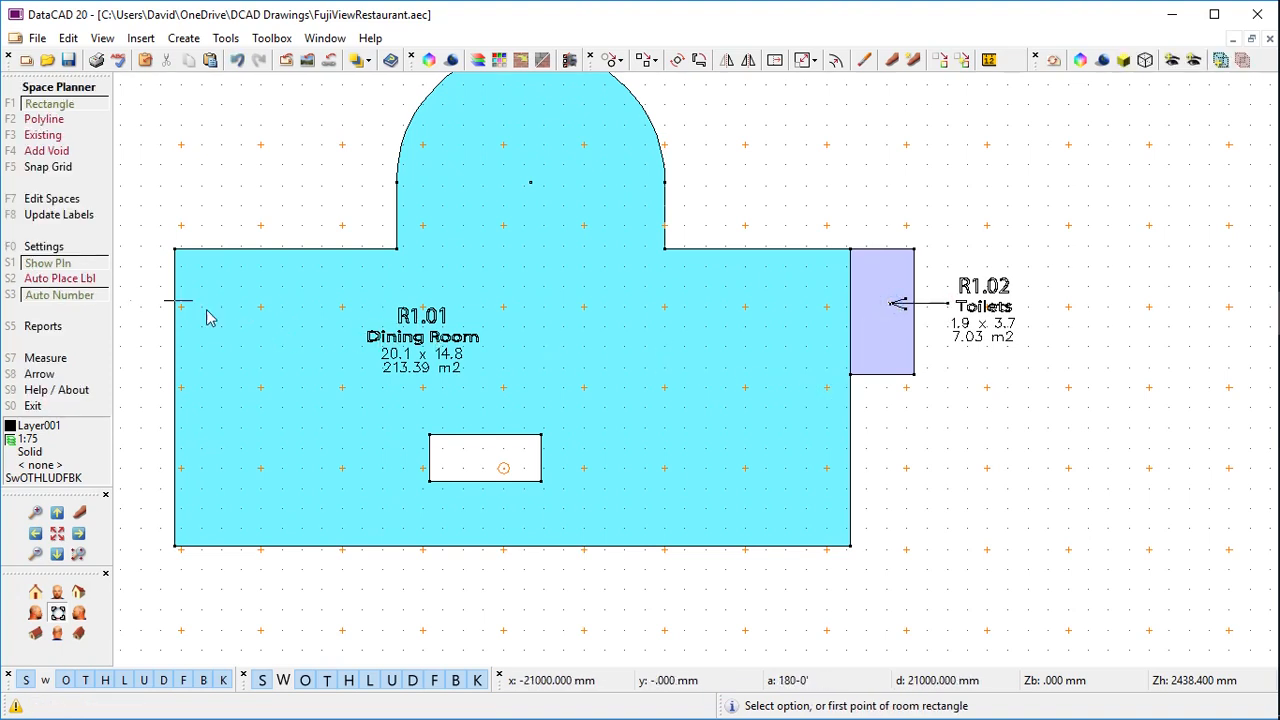
Switch the new-space fill colour to pink Color_119 (R237 G146 B255)
{"action": "left_click", "coordinate": [58, 247]}
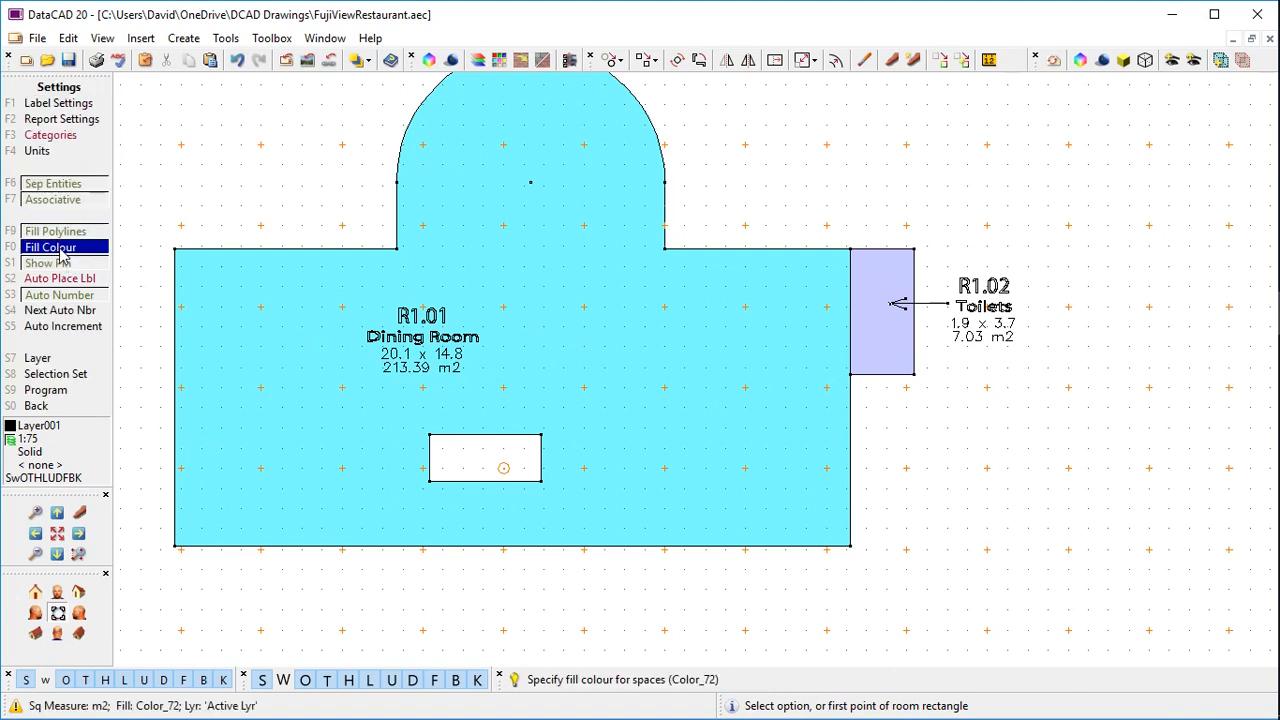
{"action": "left_click", "coordinate": [58, 247]}
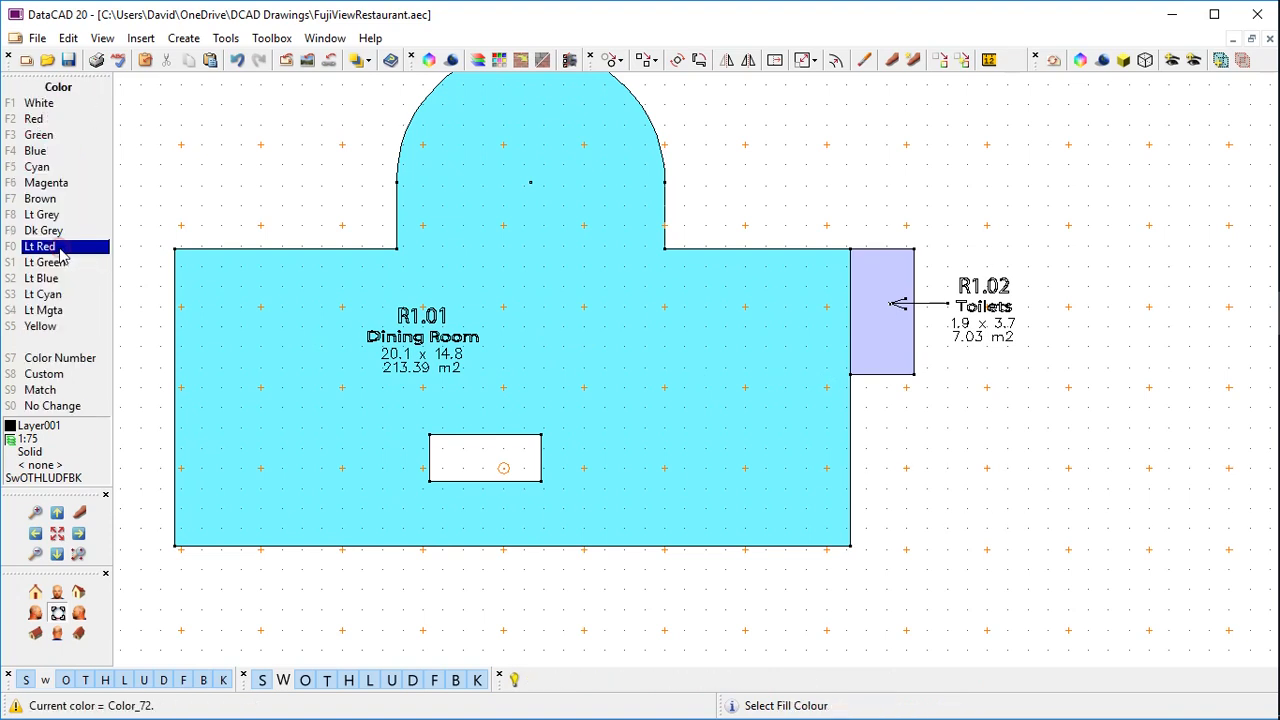
{"action": "left_click", "coordinate": [60, 374]}
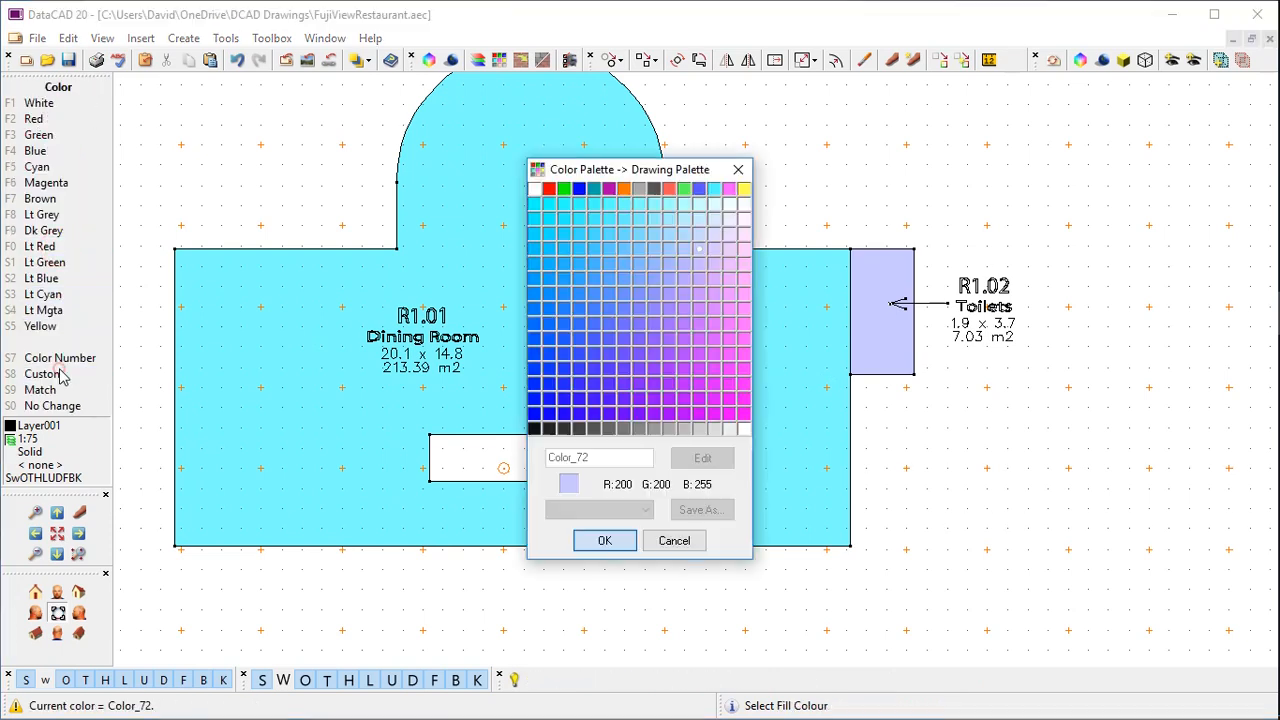
{"action": "left_click", "coordinate": [735, 305]}
{"action": "left_click", "coordinate": [605, 540]}
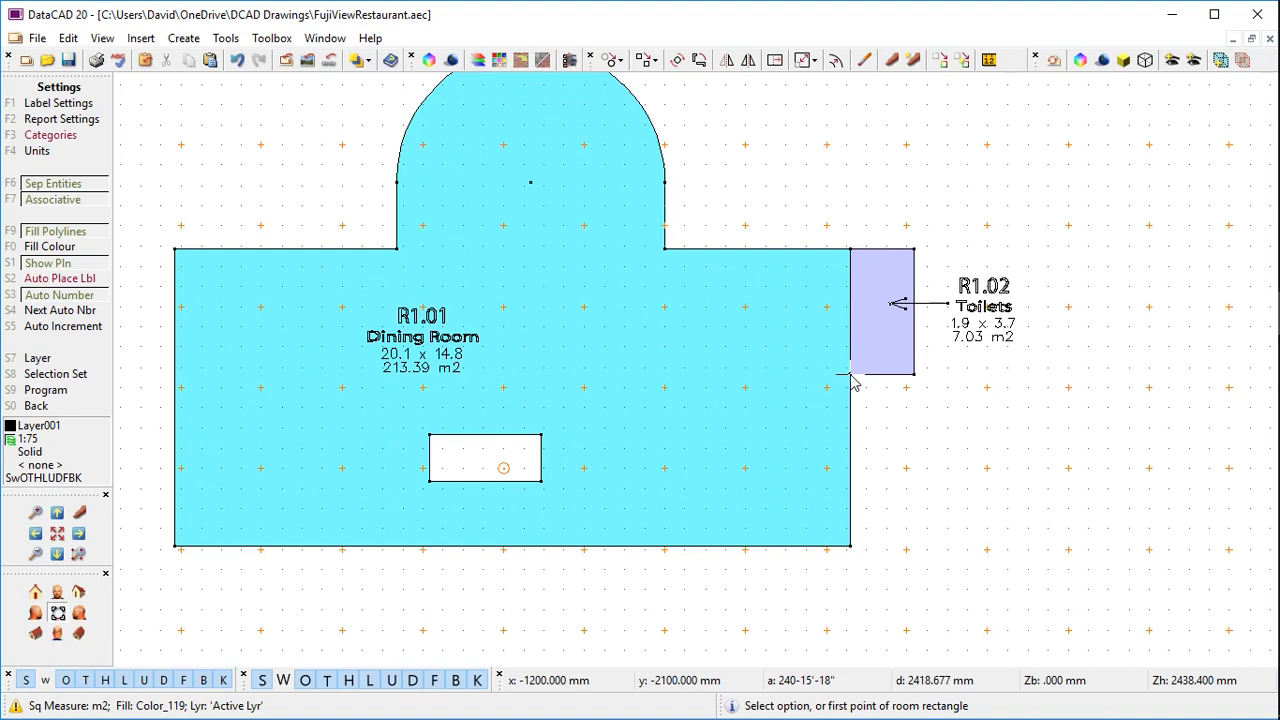
Draw the 4.3 x 8.5 Kitchen room R1.03 (36.55 m2) below the Toilets, labelled at its centre
{"action": "left_click", "coordinate": [851, 377]}
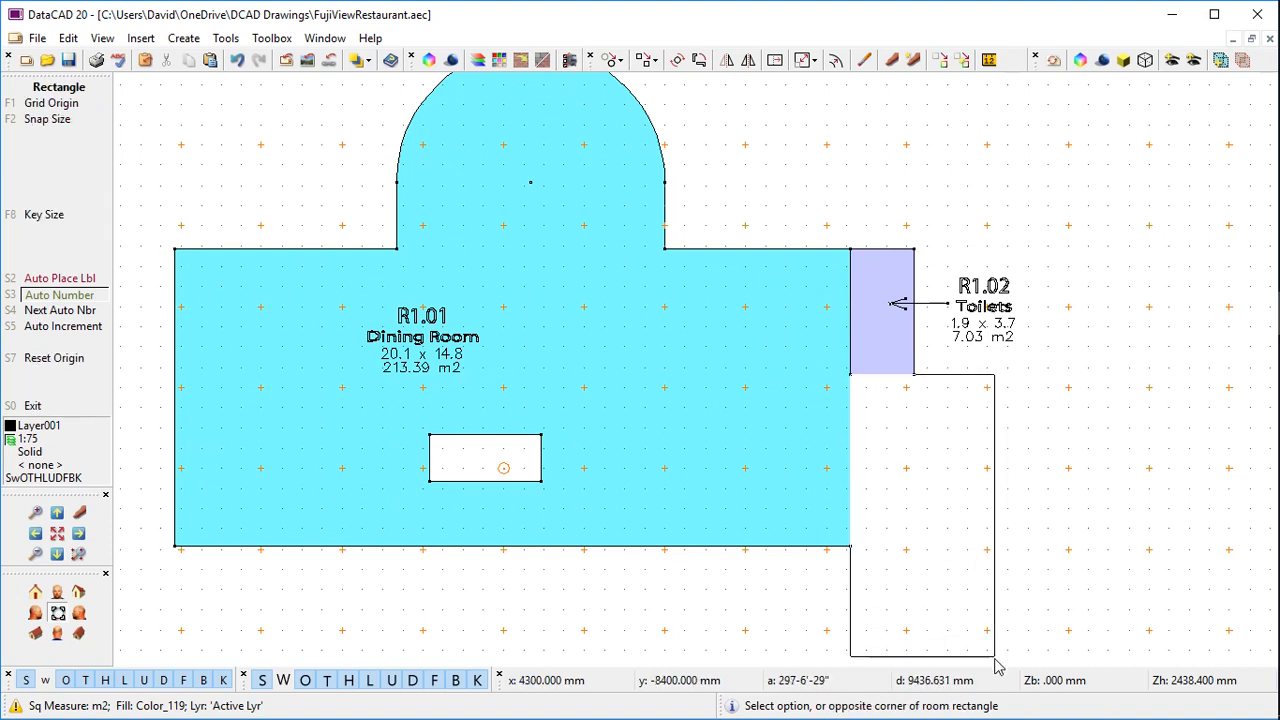
{"action": "left_click", "coordinate": [995, 660]}
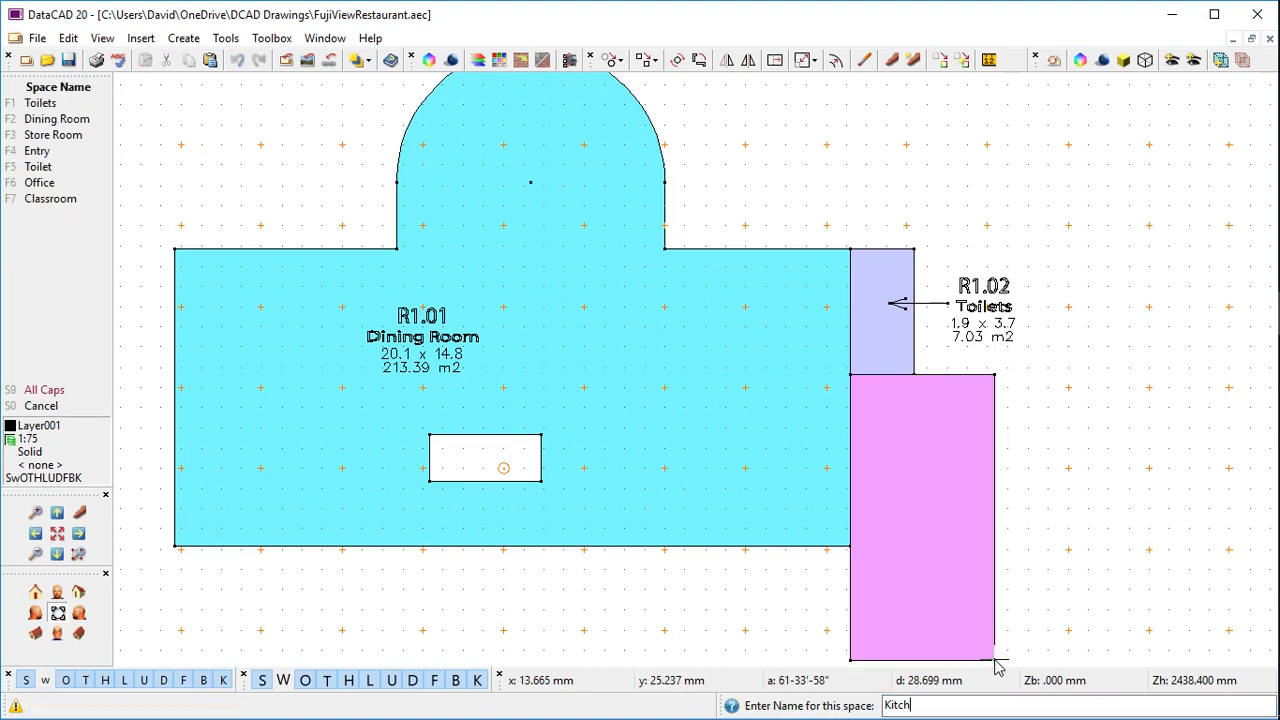
{"action": "key", "text": "Return"}
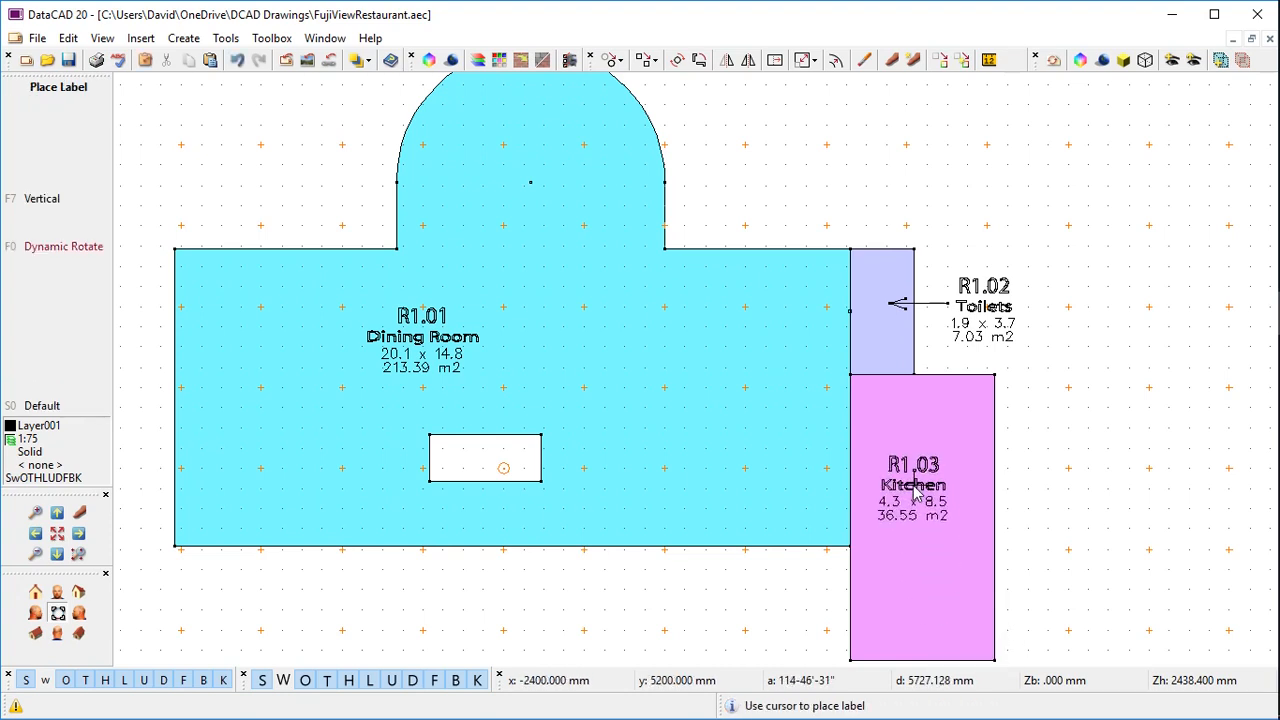
{"action": "left_click", "coordinate": [913, 490]}
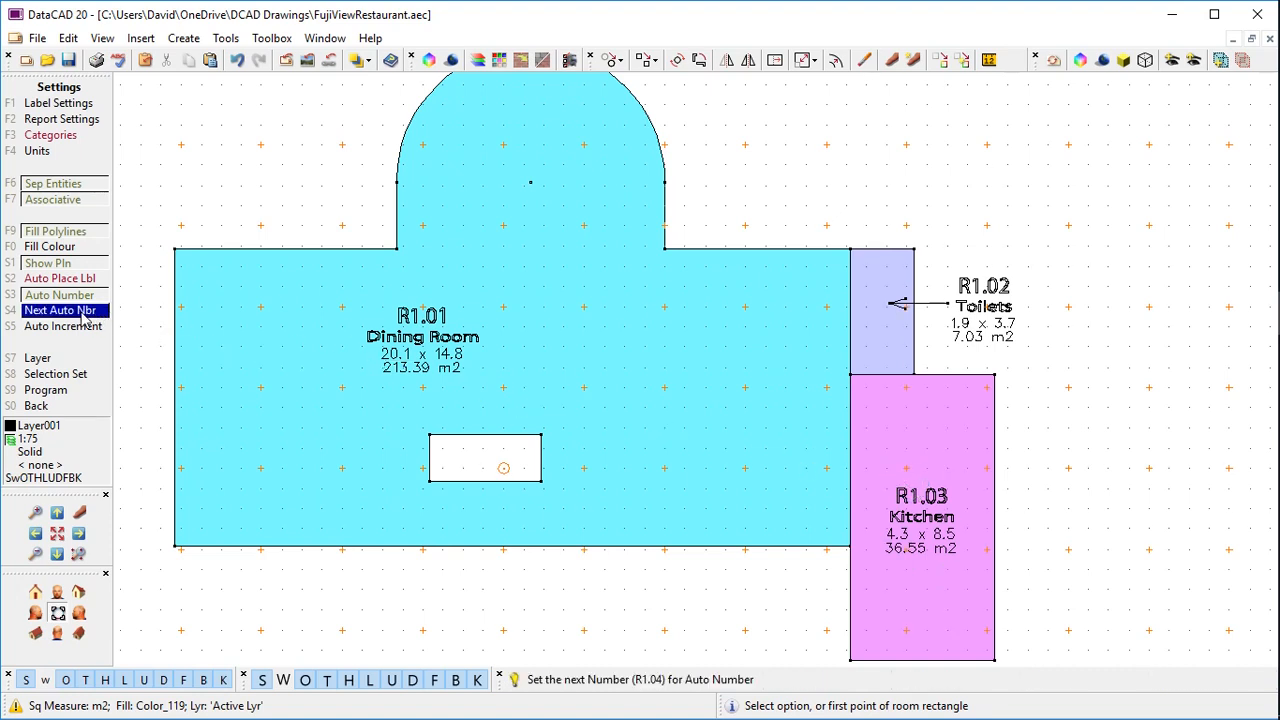
Turn on KnockOut backgrounds for room labels and begin a room at the Dining Room's lower-right corner
{"action": "left_click", "coordinate": [47, 104]}
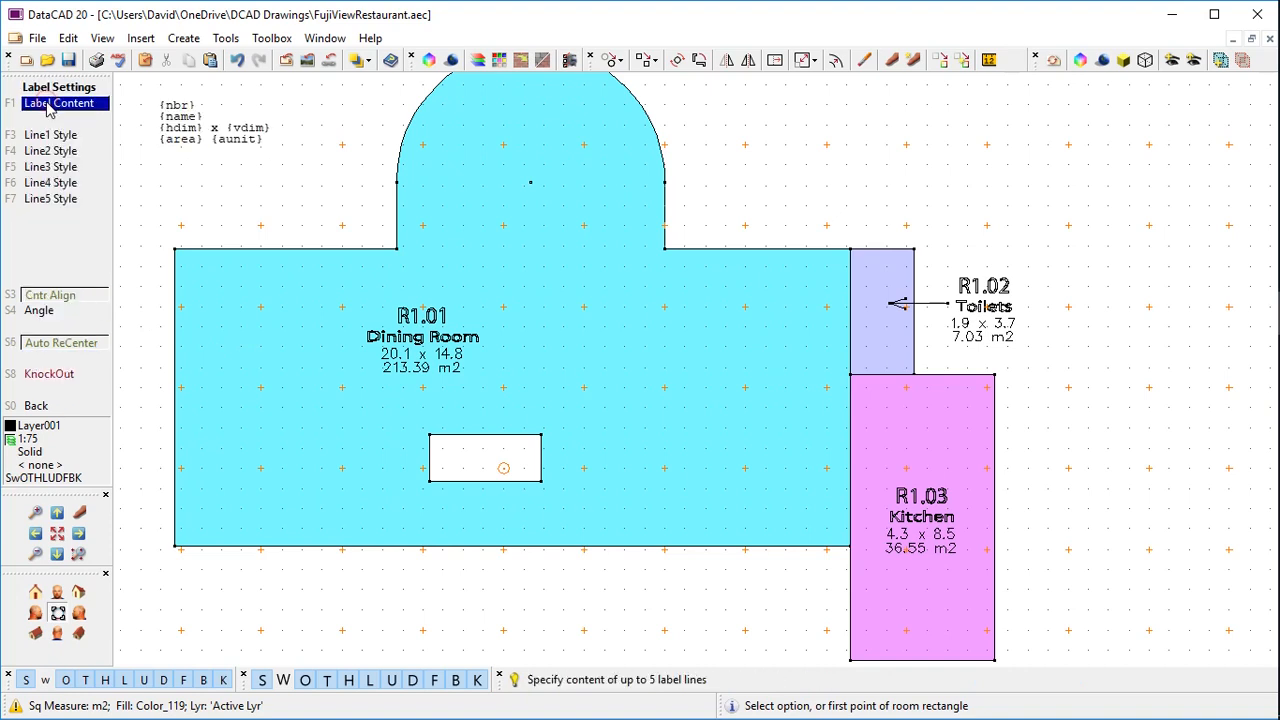
{"action": "left_click", "coordinate": [68, 375]}
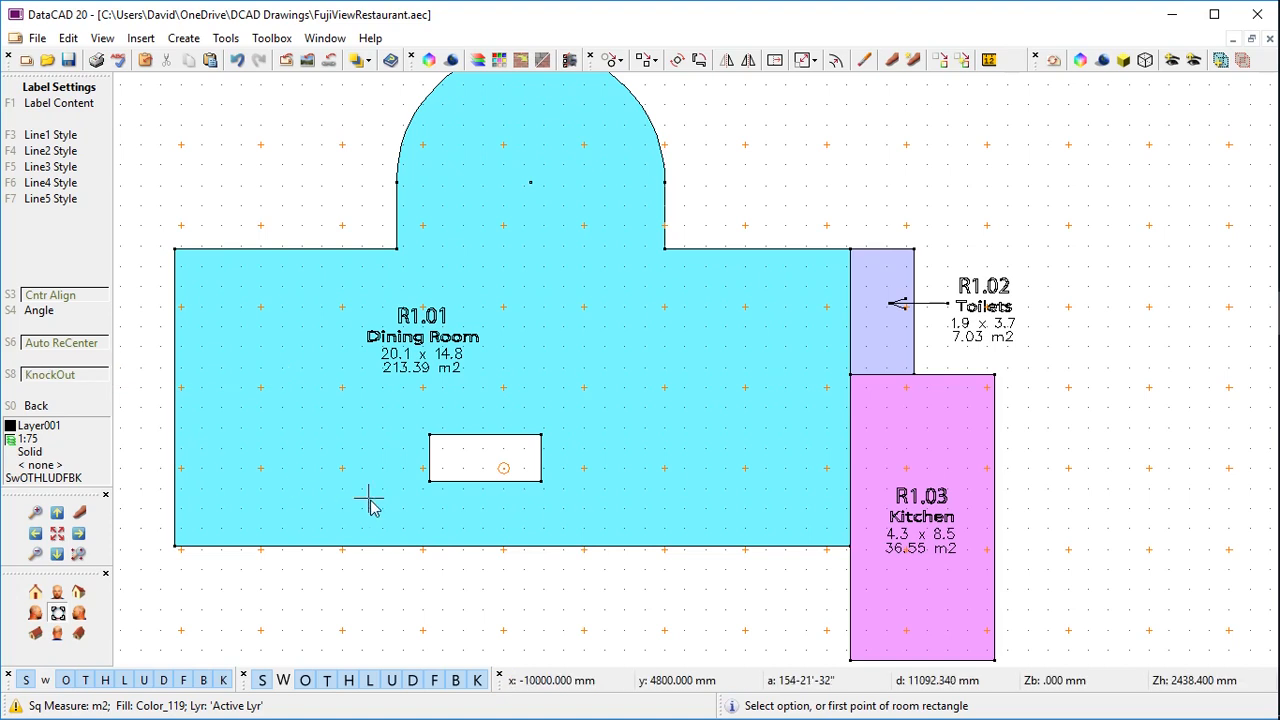
{"action": "left_click", "coordinate": [849, 547]}
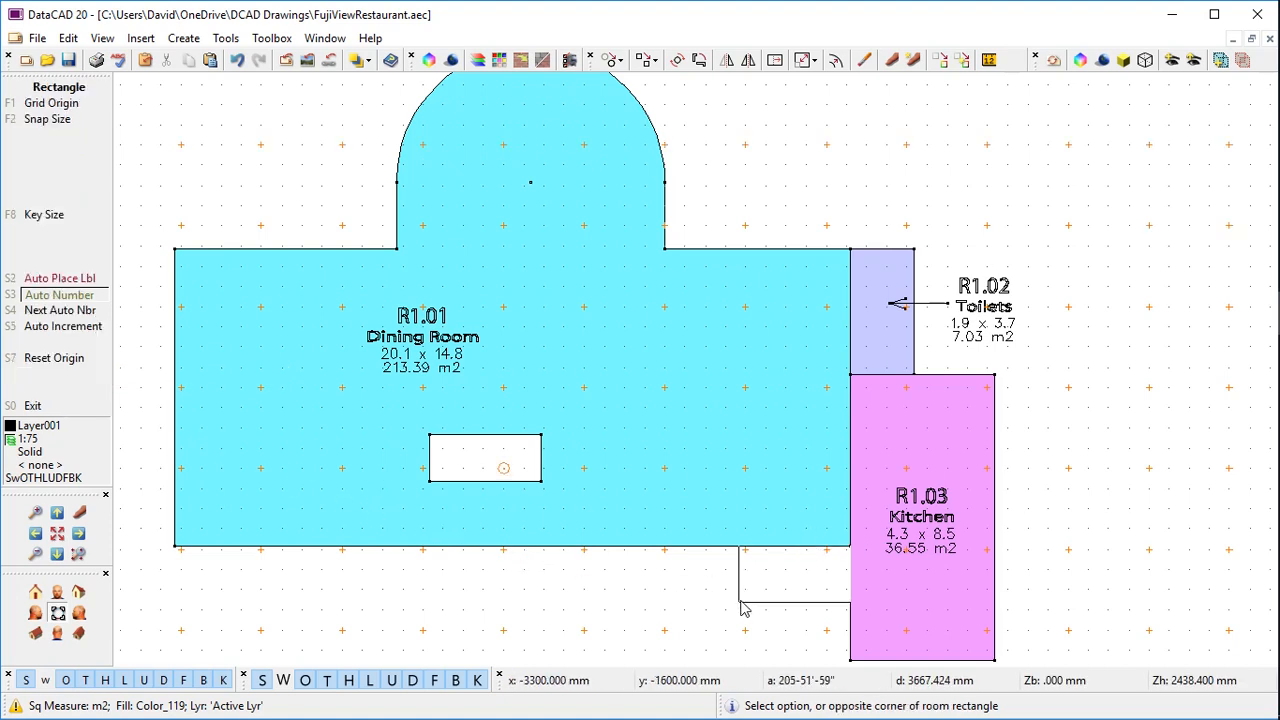
Complete the 4.7 x 3.4 Office room R1.04 (15.98 m2) below the Dining Room and place its label
{"action": "left_click", "coordinate": [692, 660]}
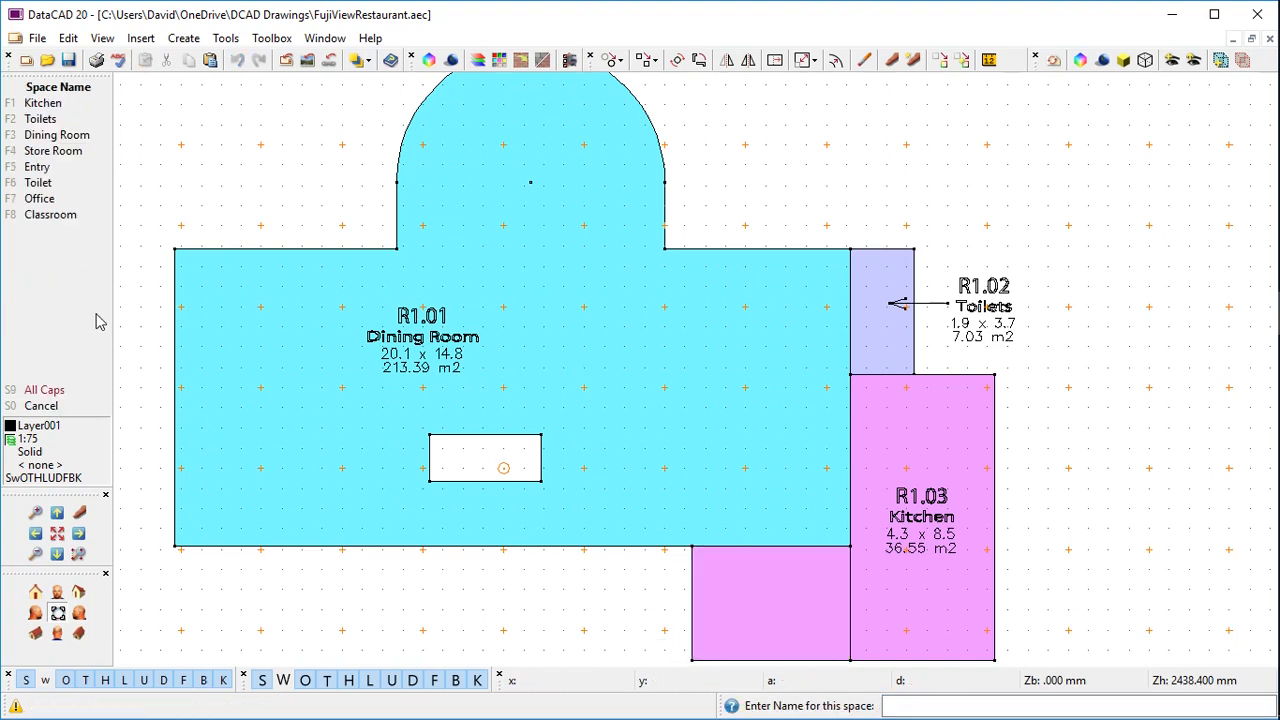
{"action": "left_click", "coordinate": [42, 199]}
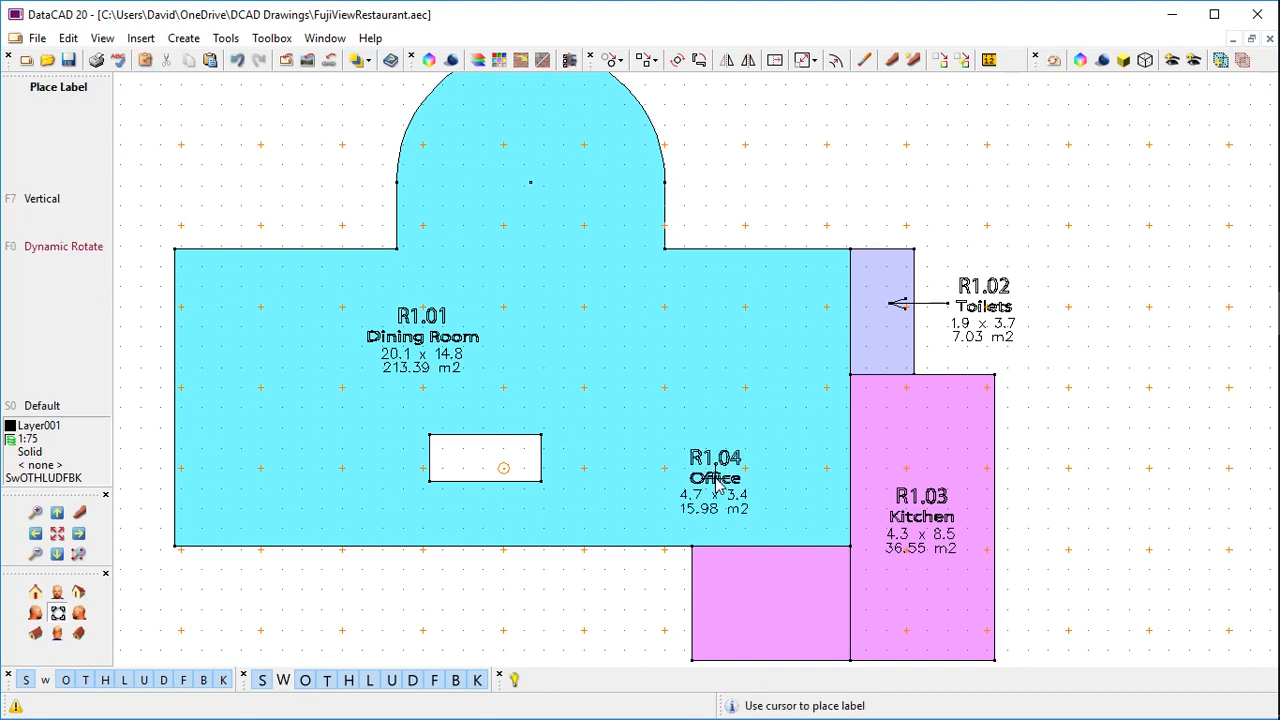
{"action": "left_click", "coordinate": [772, 603]}
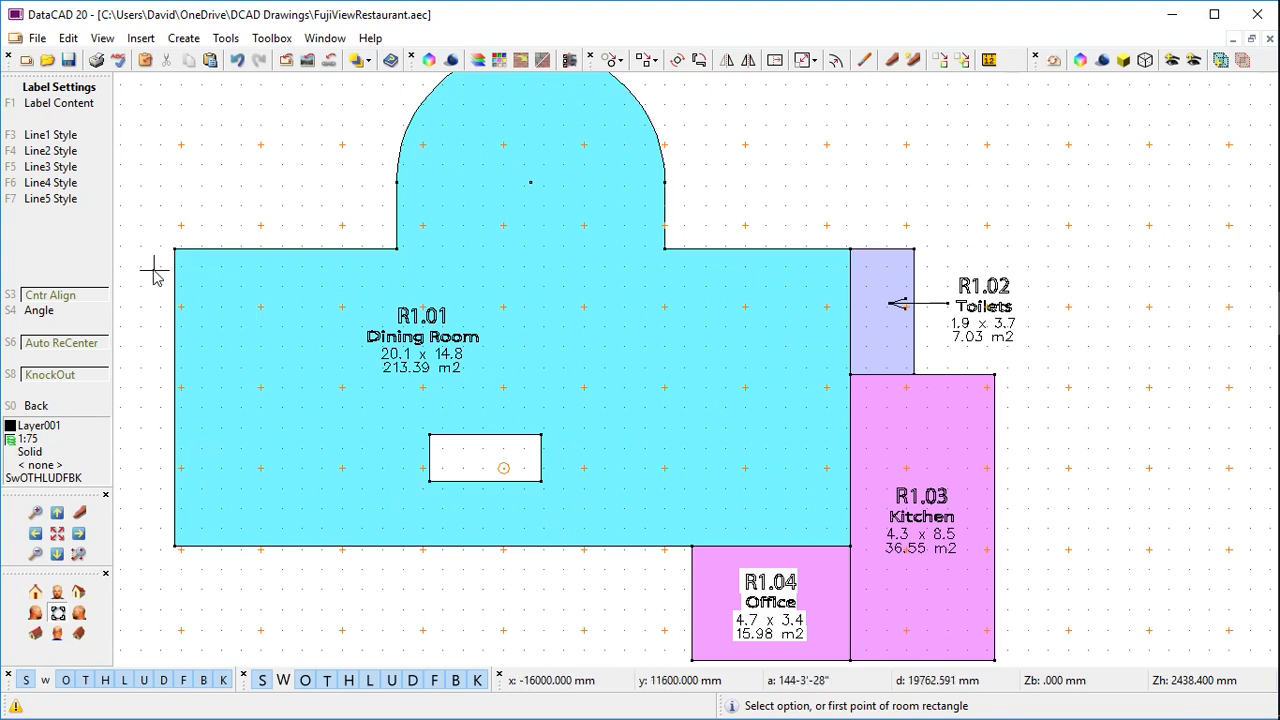
Set the area units to a custom unit of 17.7 square feet
{"action": "key", "text": "Escape"}
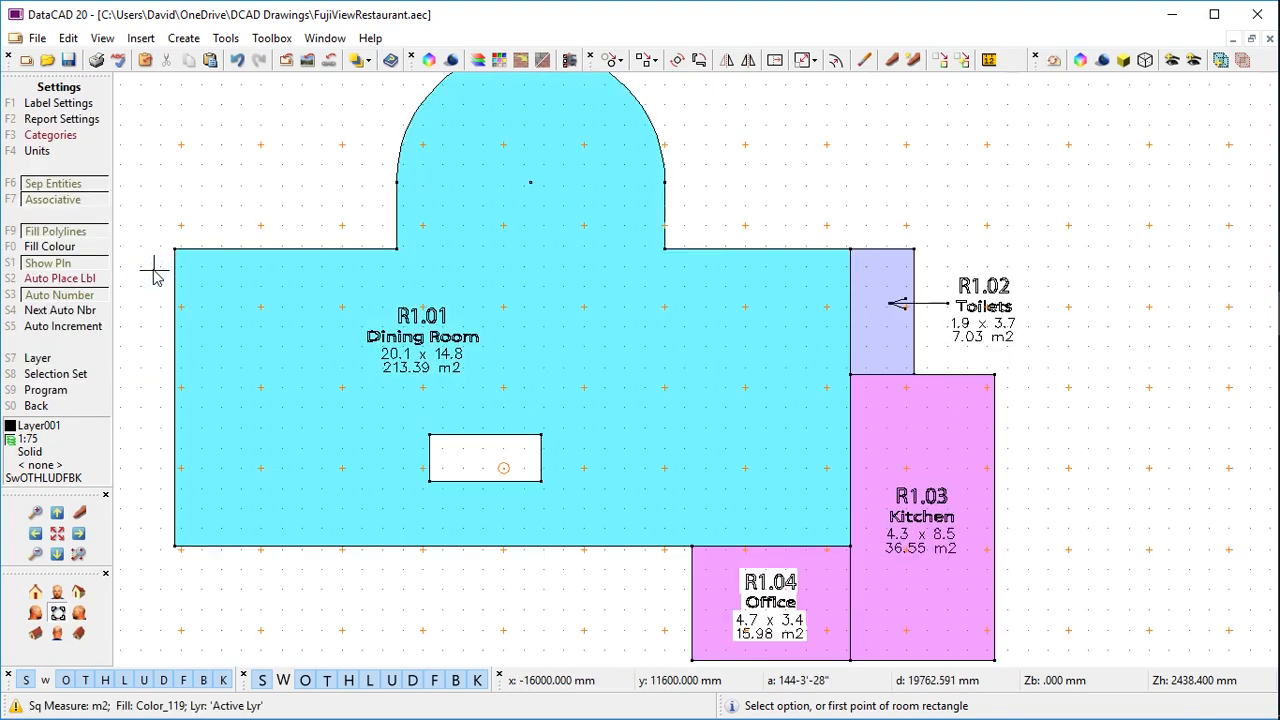
{"action": "left_click", "coordinate": [41, 155]}
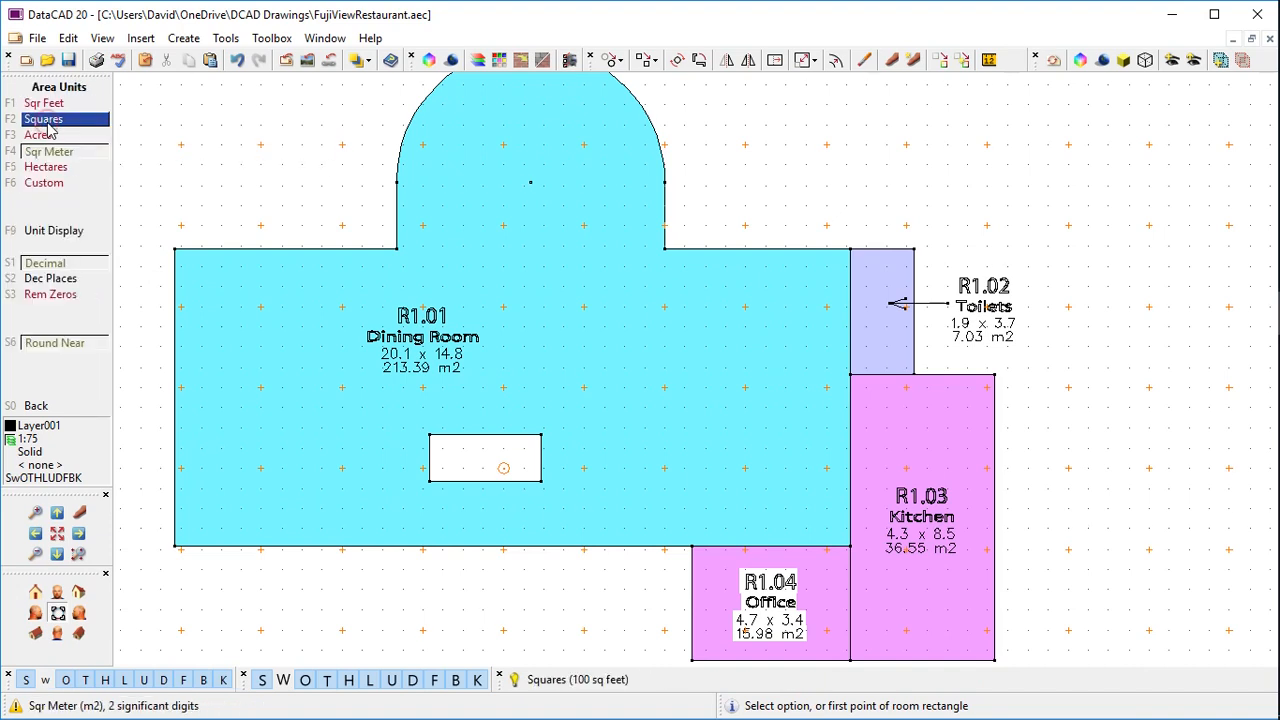
{"action": "left_click", "coordinate": [53, 191]}
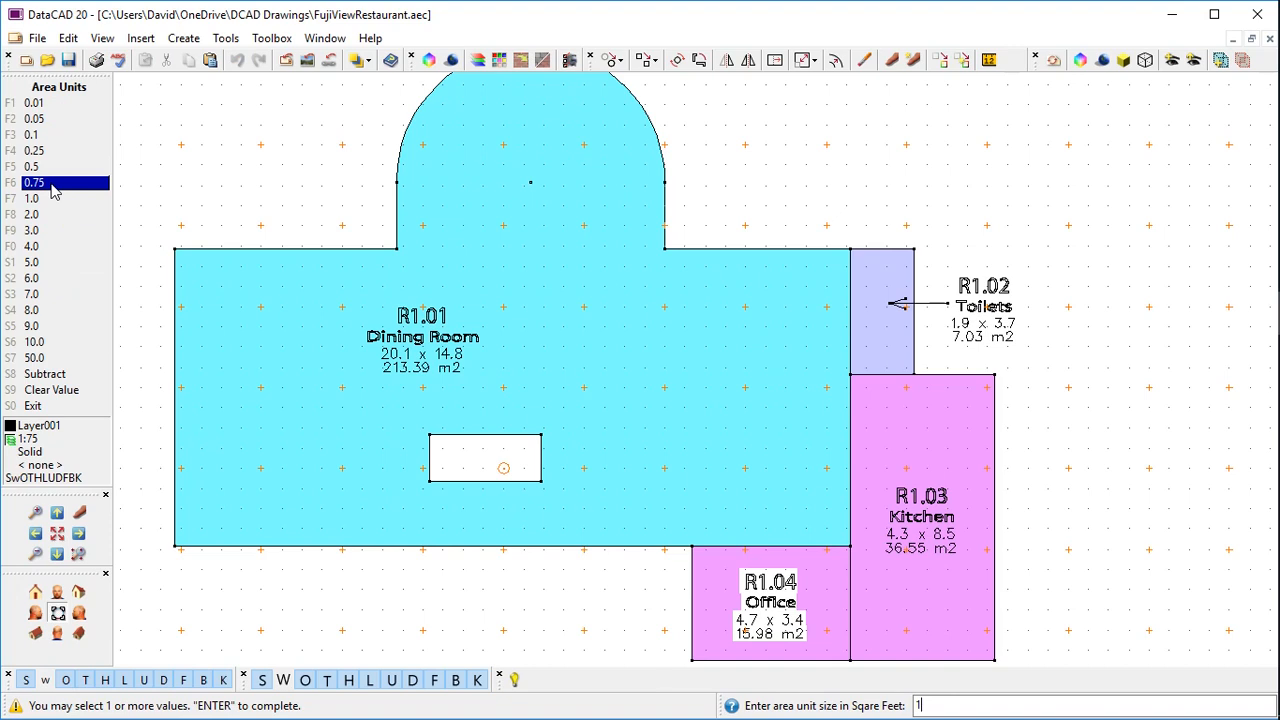
{"action": "type", "text": "7.79"}
{"action": "key", "text": "Return"}
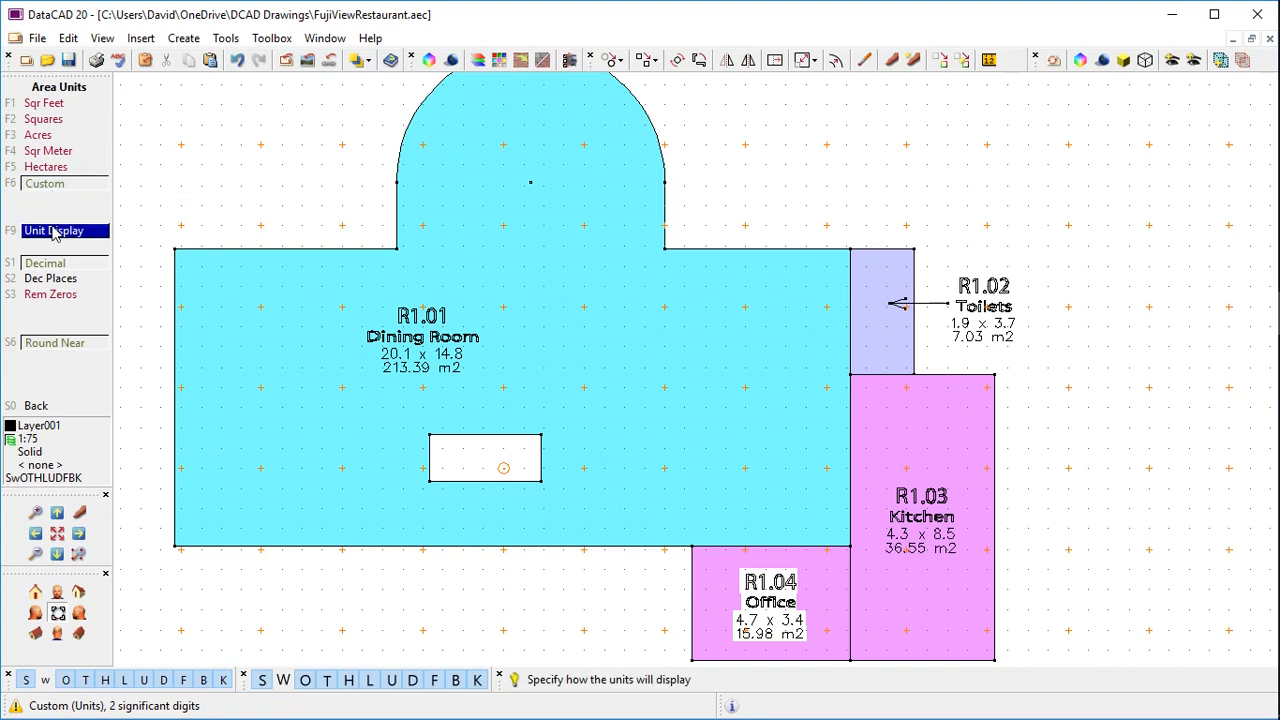
Display the custom area unit as 'Jo' and return to Space Planner's Measure tool
{"action": "left_click", "coordinate": [53, 231]}
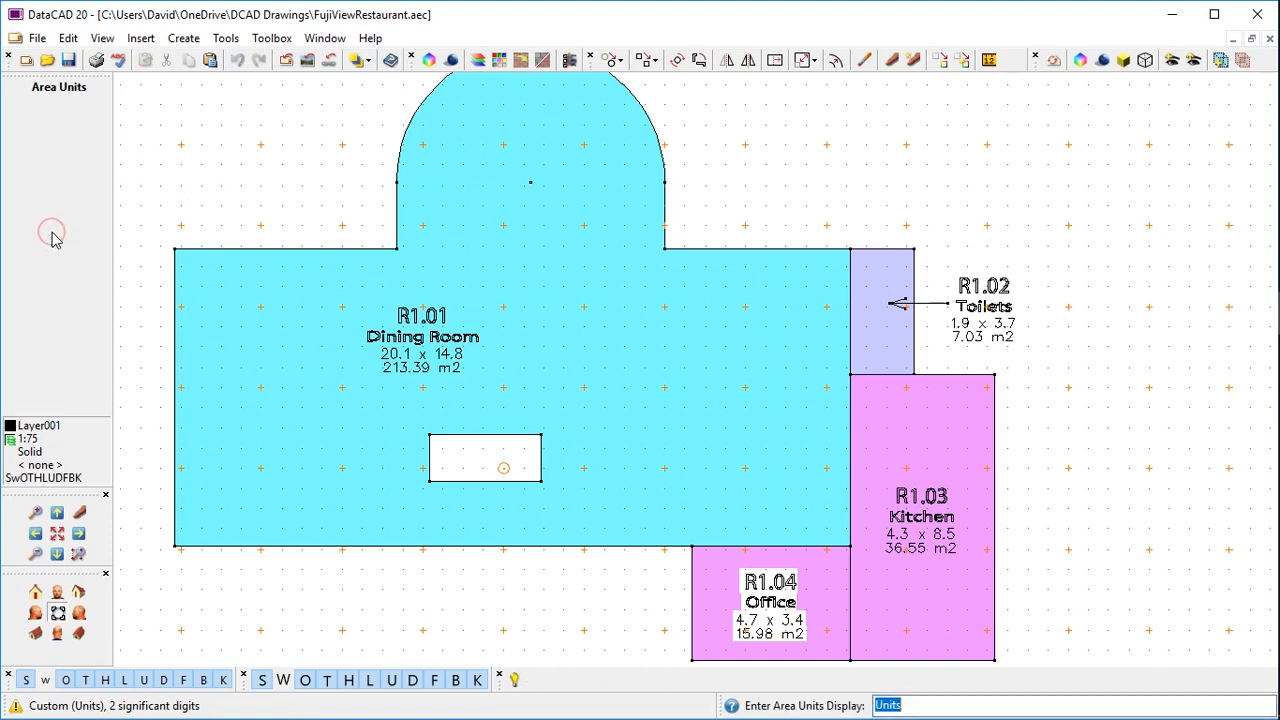
{"action": "key", "text": "BackSpace"}
{"action": "type", "text": "Jo"}
{"action": "key", "text": "Return"}
{"action": "right_click", "coordinate": [52, 233]}
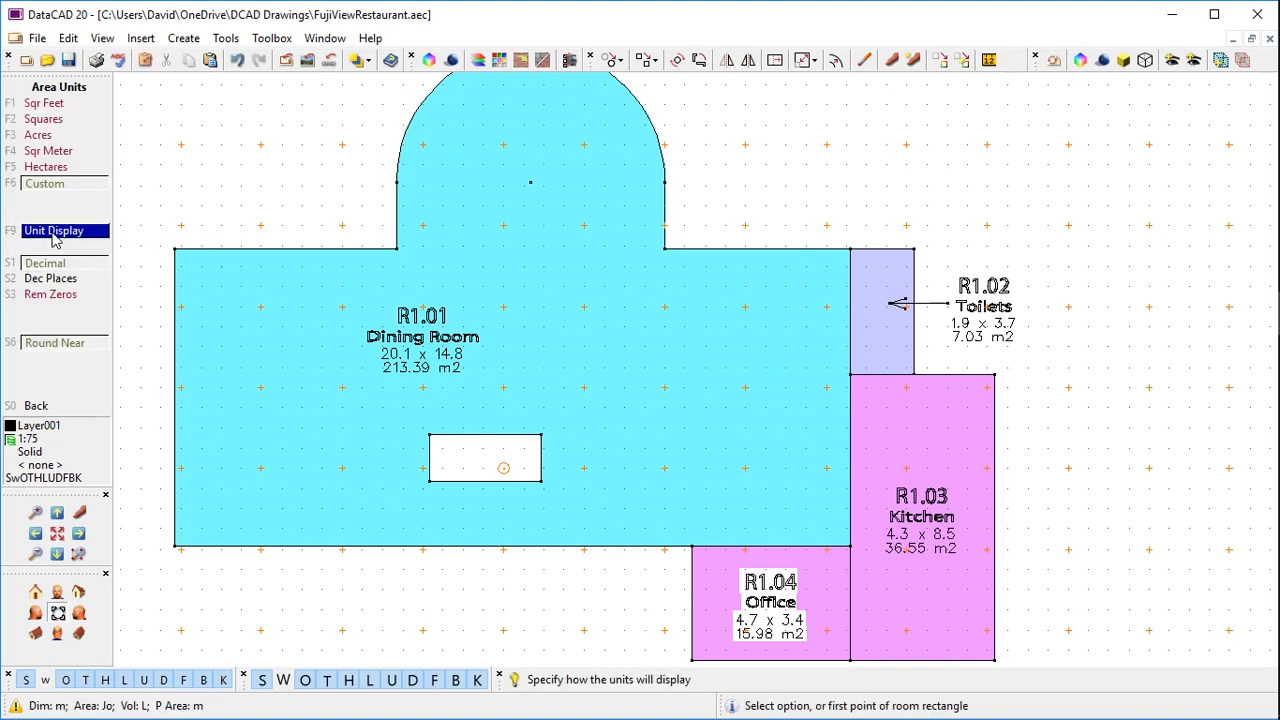
{"action": "right_click", "coordinate": [52, 233]}
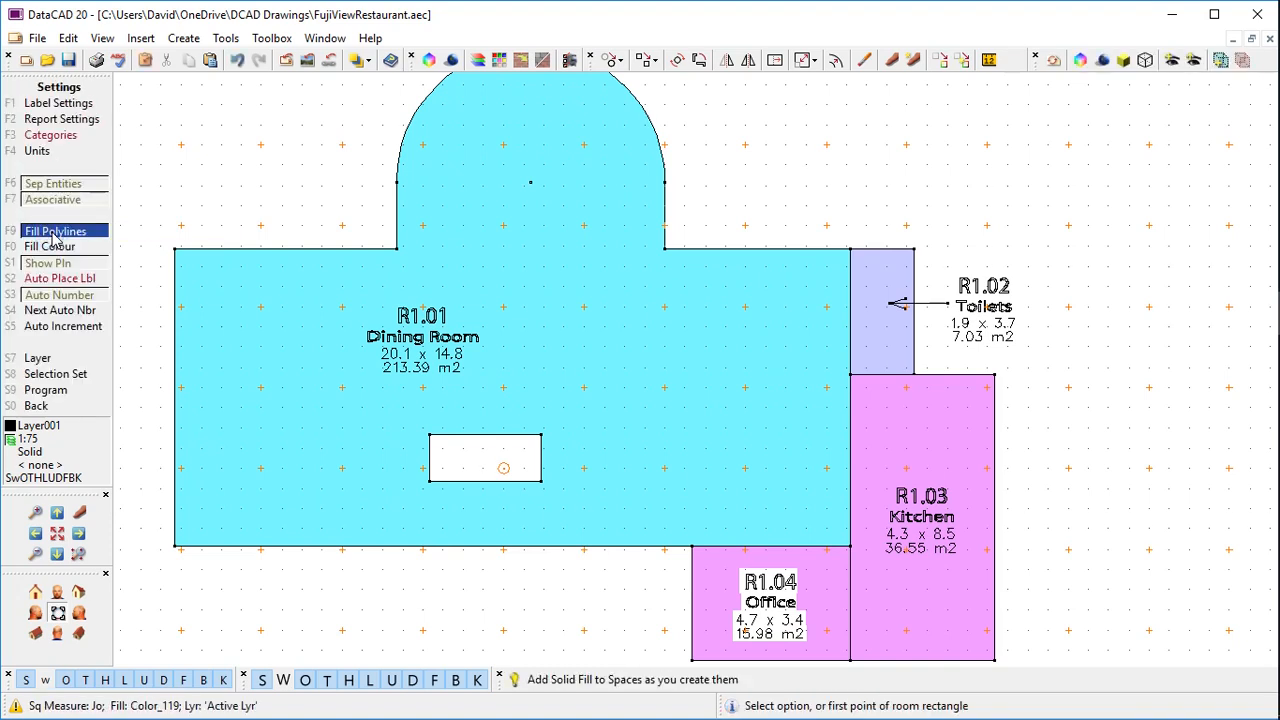
{"action": "right_click", "coordinate": [52, 233]}
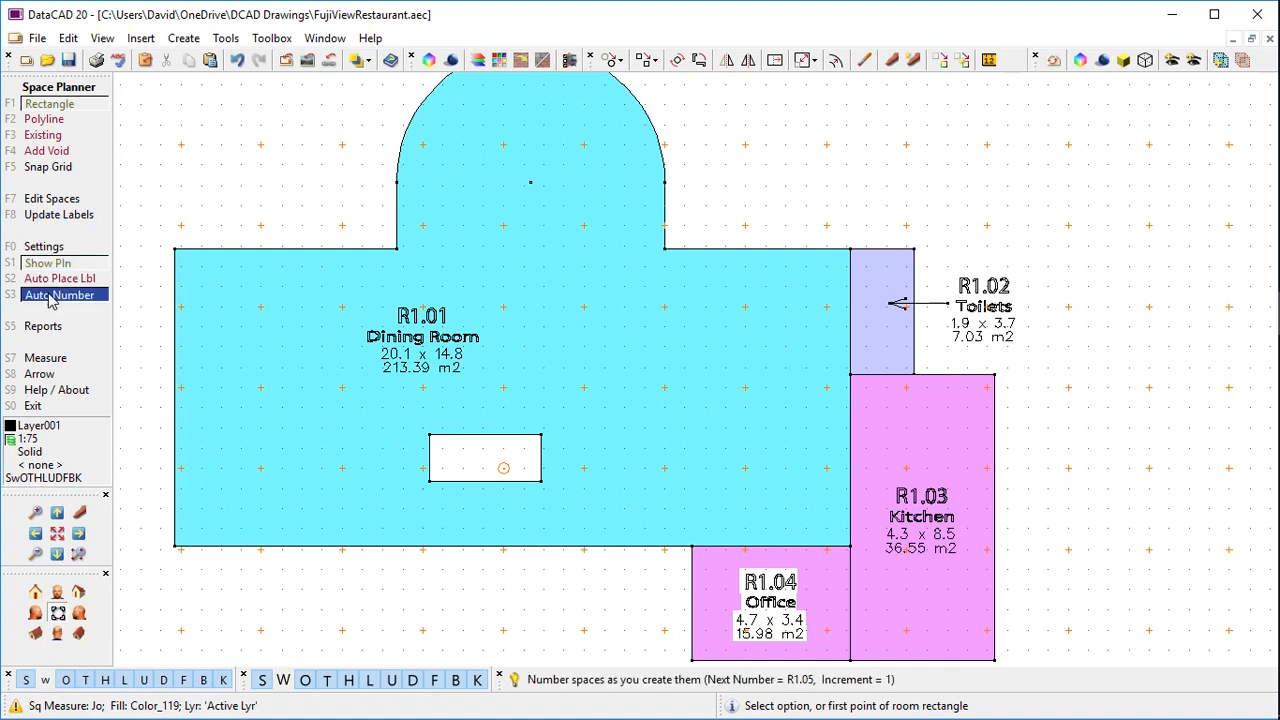
{"action": "left_click", "coordinate": [46, 357]}
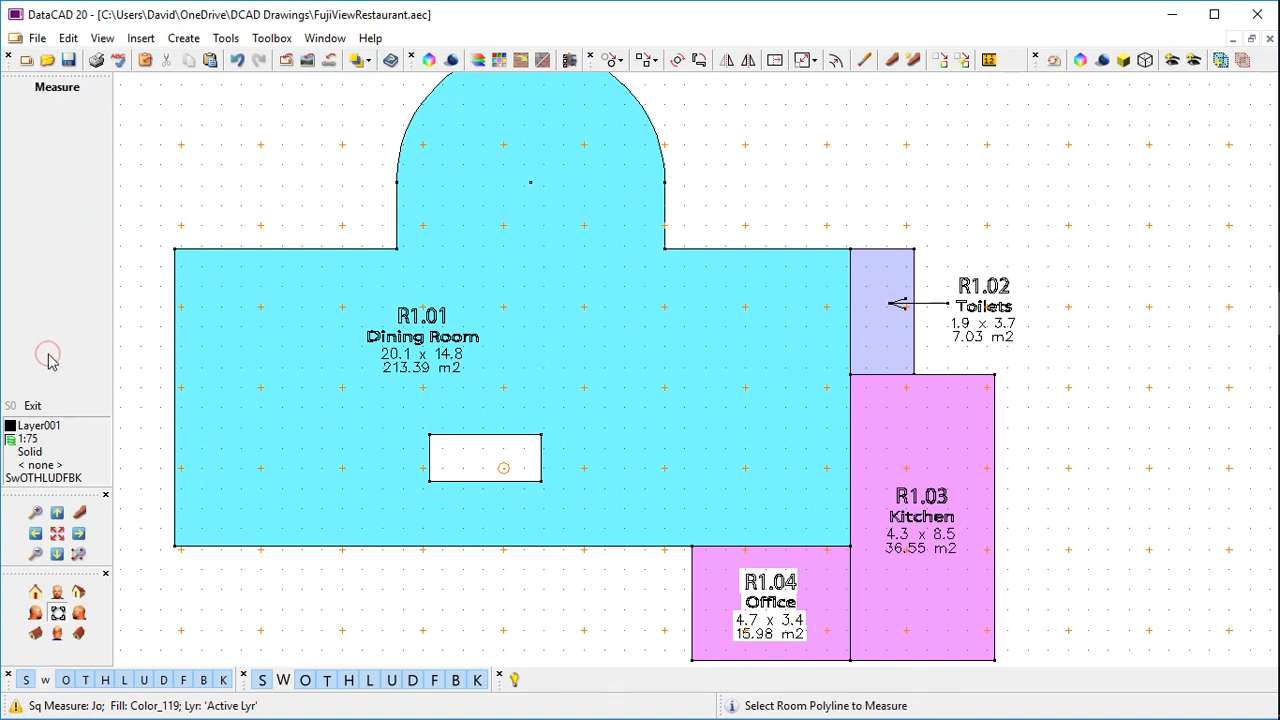
Measure the Dining Room (129.11 Jo, 75.8 m, 520,337 L) and copy all values
{"action": "left_click", "coordinate": [337, 548]}
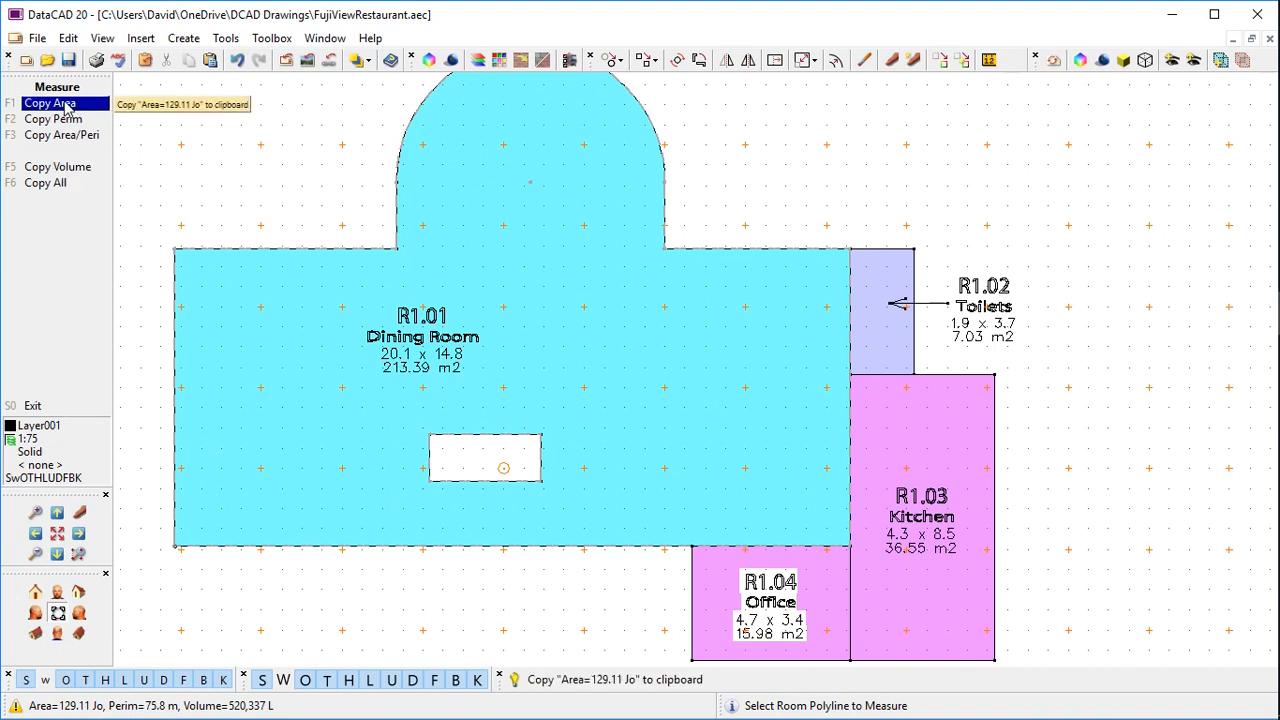
{"action": "left_click", "coordinate": [64, 184]}
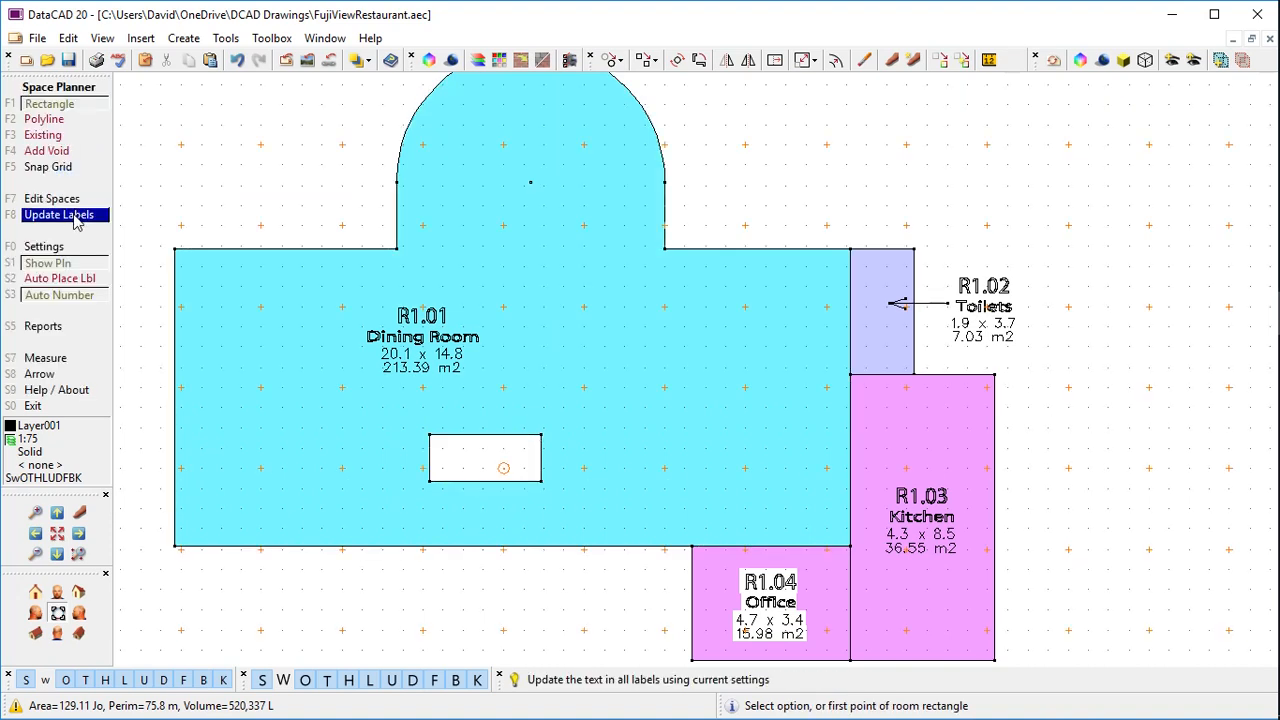
Update room labels to Jo areas: Dining 129.11, Toilets 4.25, Kitchen 22.11, Office 9.67
{"action": "left_click", "coordinate": [60, 215]}
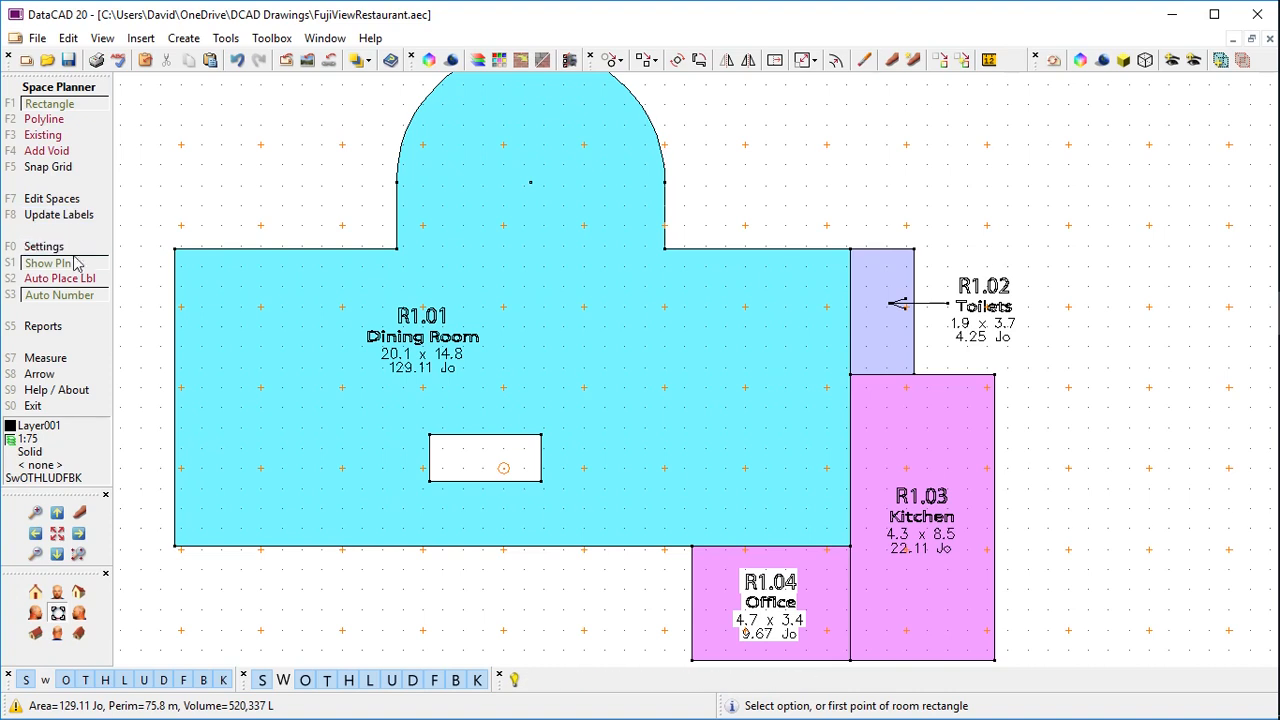
{"action": "left_click", "coordinate": [73, 268]}
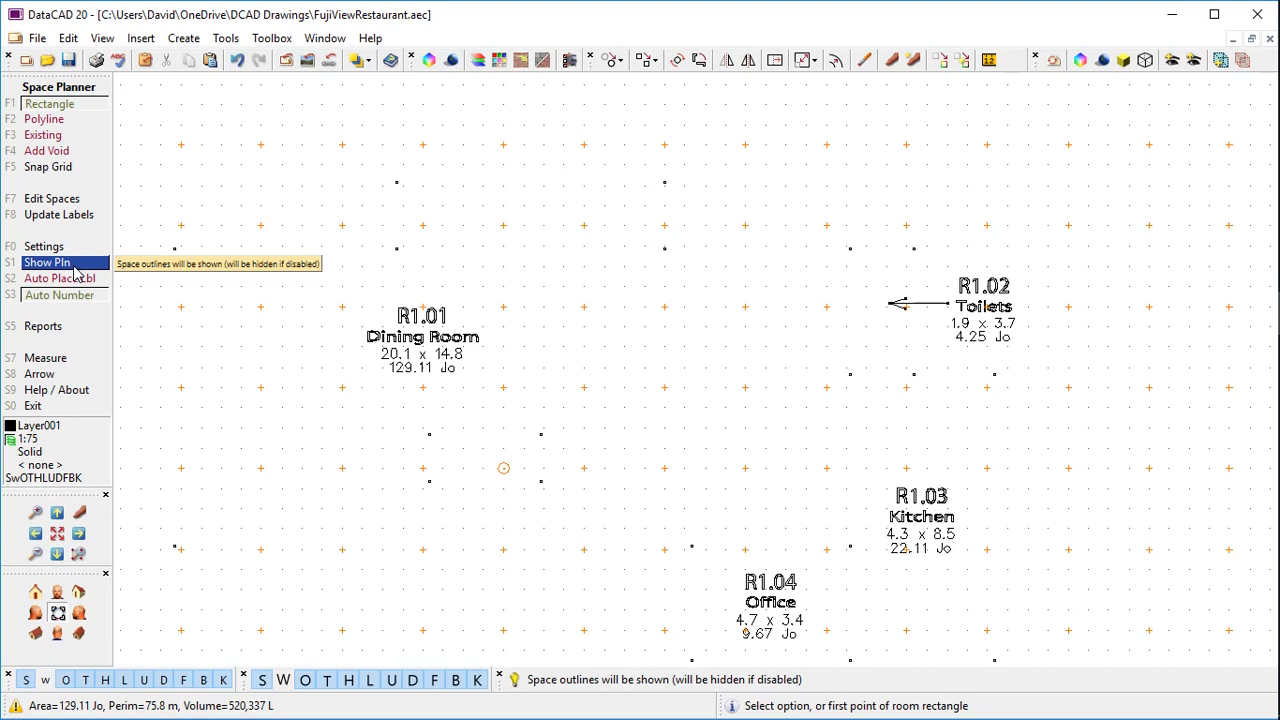
{"action": "left_click", "coordinate": [73, 268]}
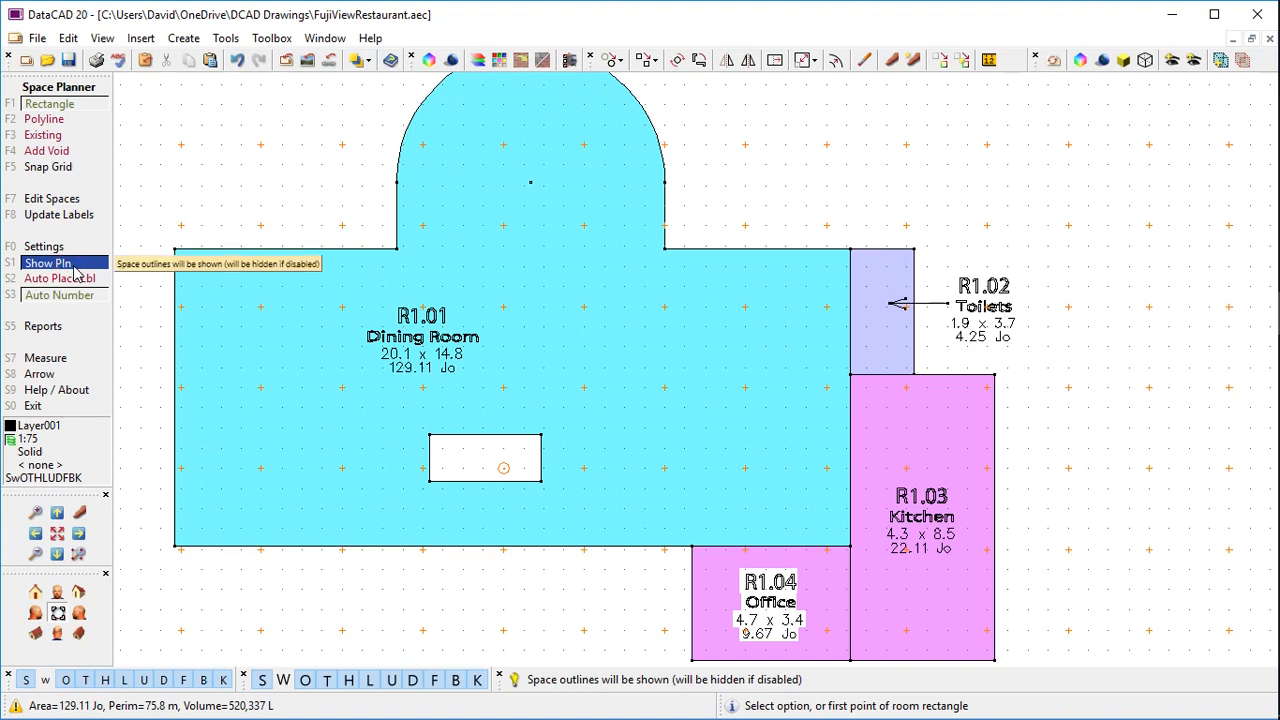